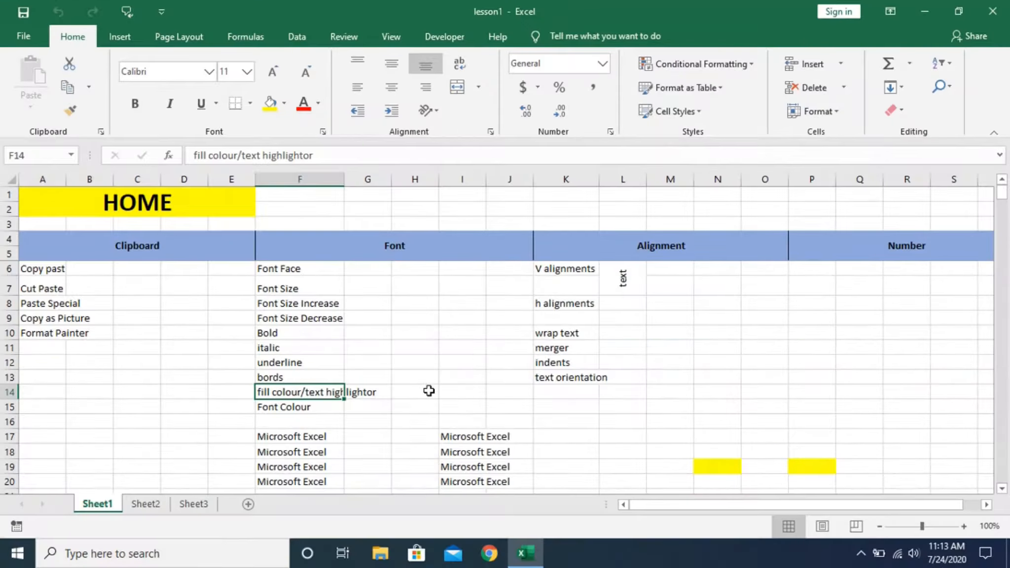
- Set the font of the "Microsoft Excel" text in cell F18 to Algerian
{"action": "scroll", "coordinate": [559, 566], "scroll_direction": "down", "scroll_amount": 1}
{"action": "scroll", "coordinate": [421, 401], "scroll_direction": "down", "scroll_amount": 2}
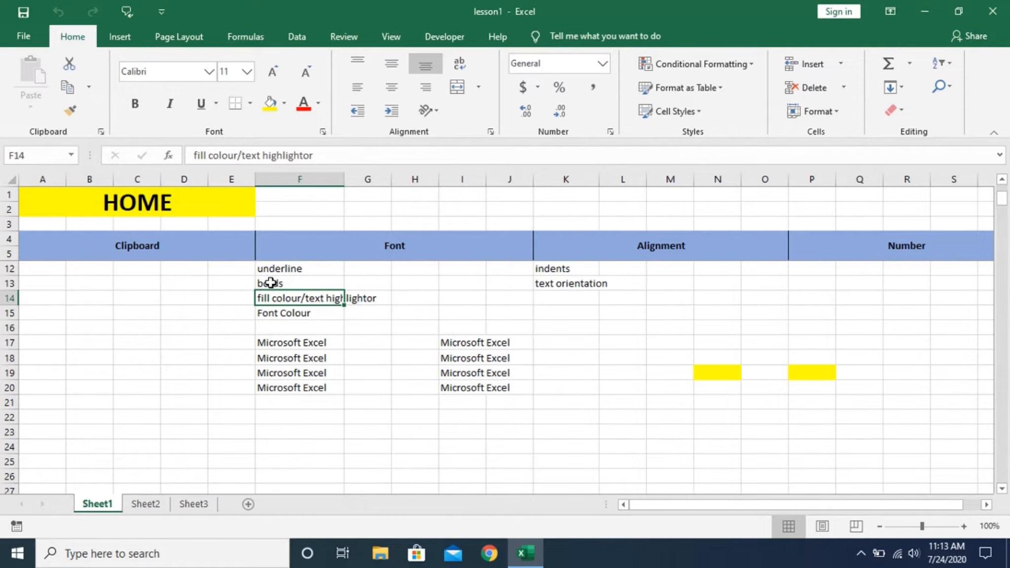
{"action": "left_click", "coordinate": [271, 343]}
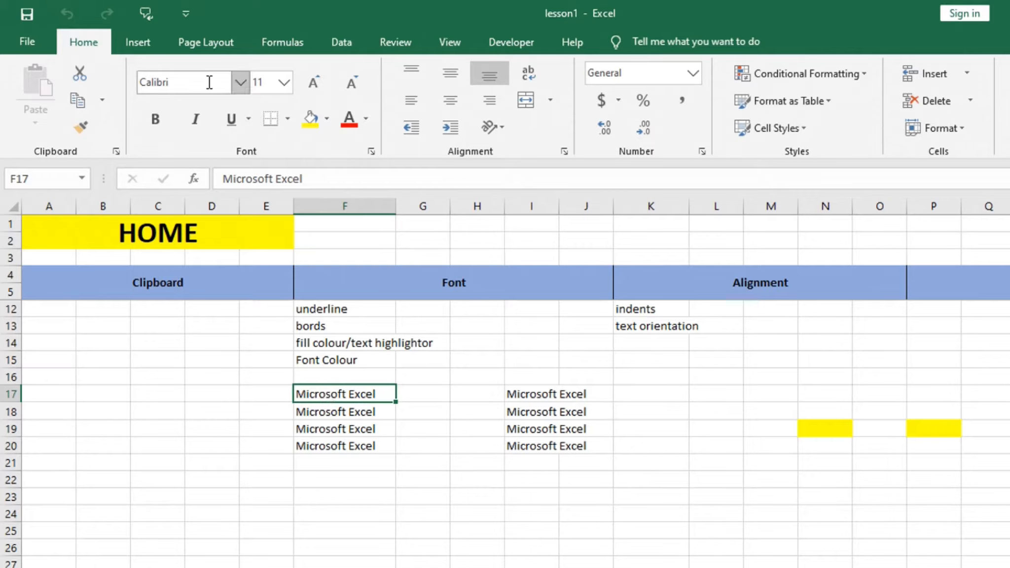
{"action": "left_click", "coordinate": [370, 412]}
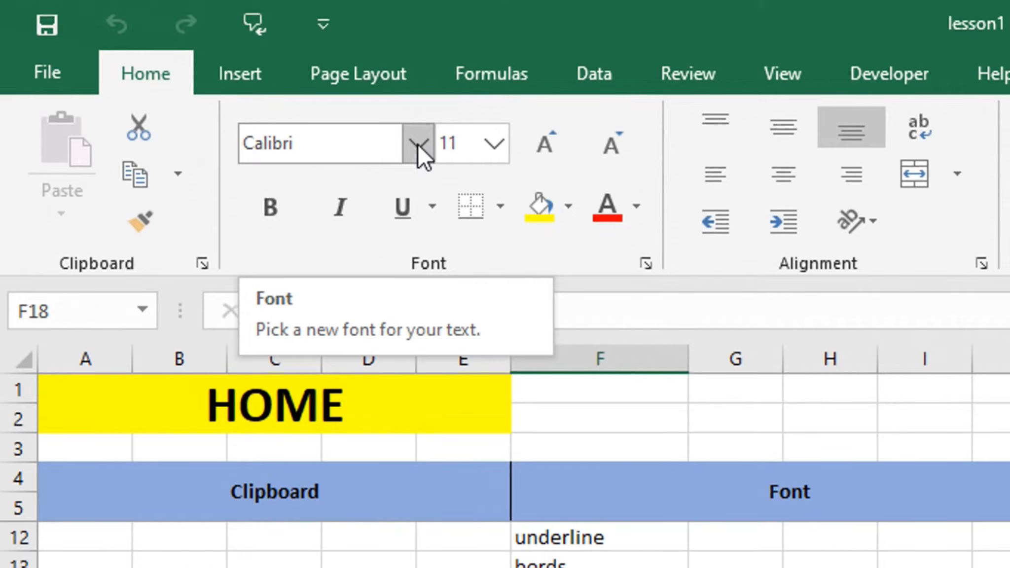
{"action": "left_click", "coordinate": [417, 143]}
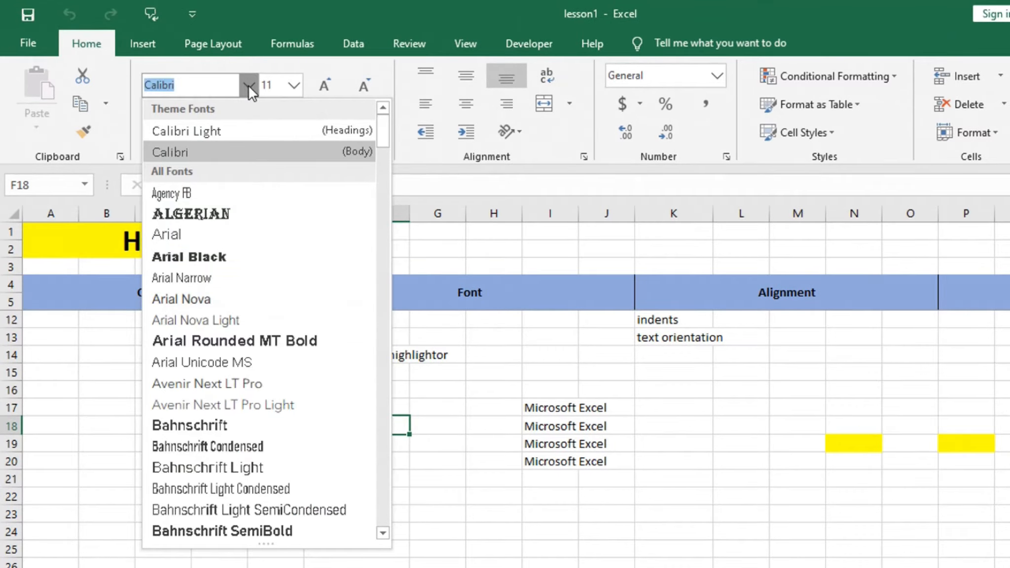
{"action": "left_click", "coordinate": [227, 216]}
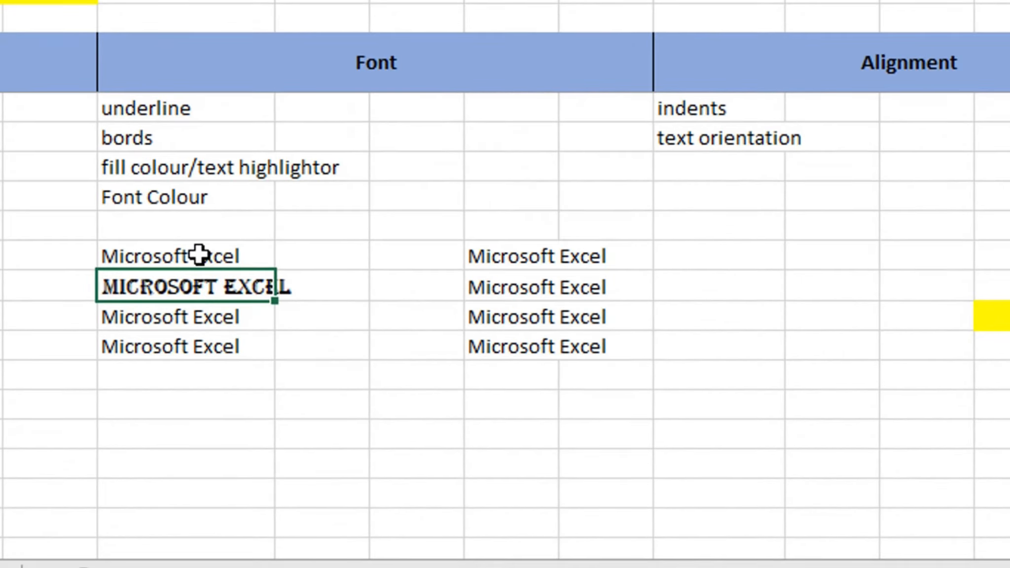
- Set the font of the "Microsoft Excel" text in cell F19 to Wide Latin
{"action": "left_click", "coordinate": [364, 408]}
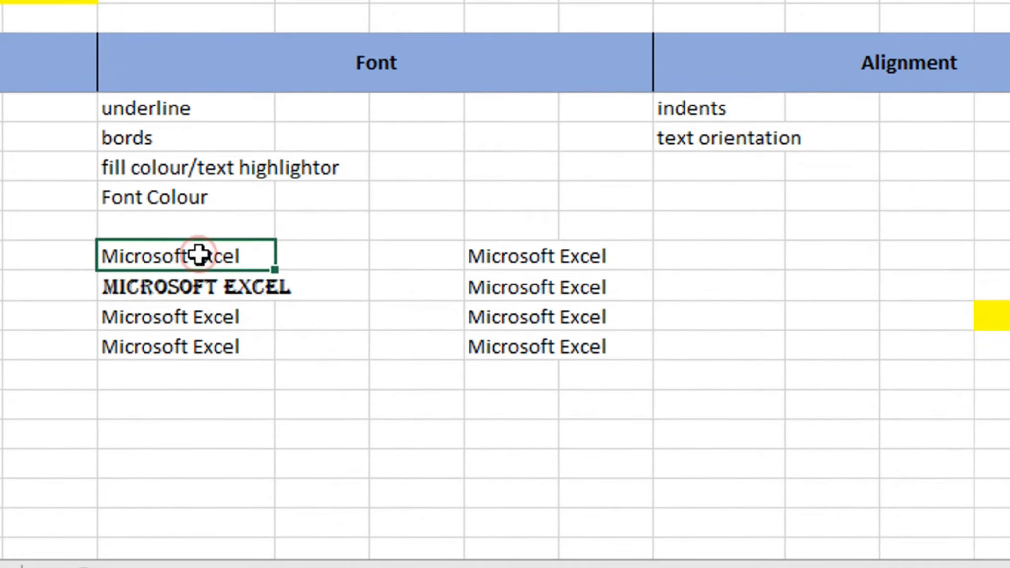
{"action": "left_click", "coordinate": [199, 279]}
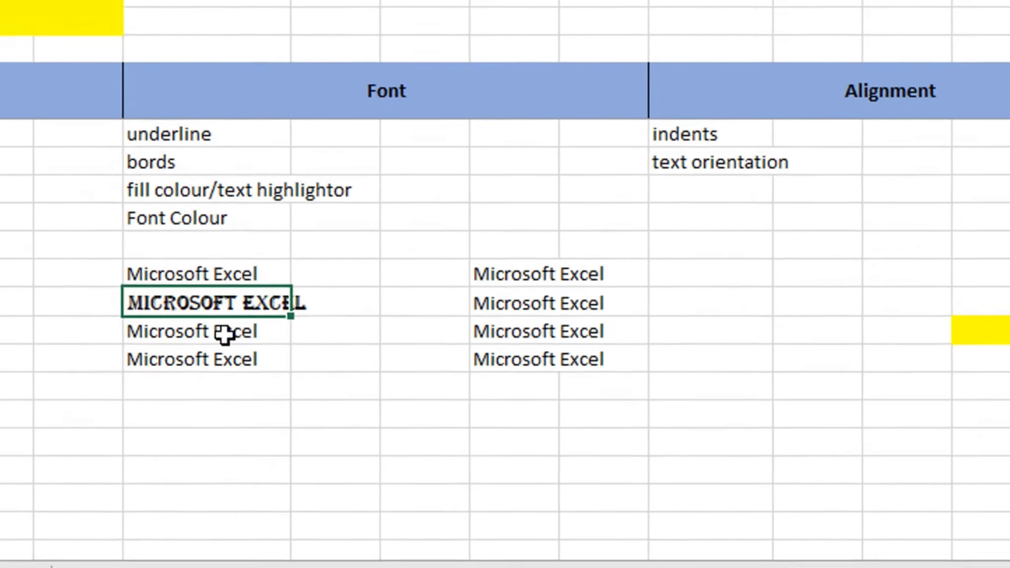
{"action": "left_click", "coordinate": [202, 317]}
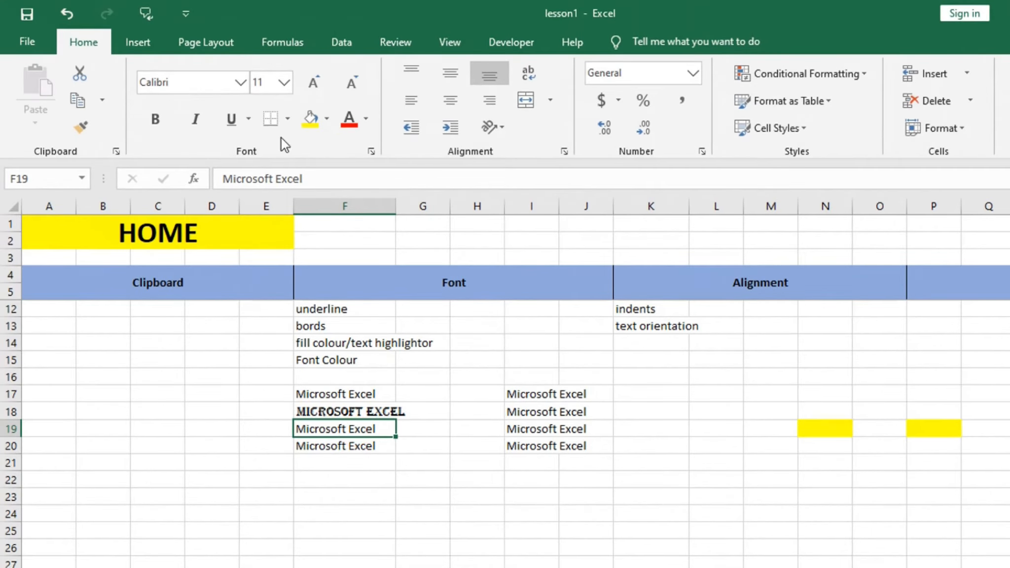
{"action": "left_click", "coordinate": [240, 83]}
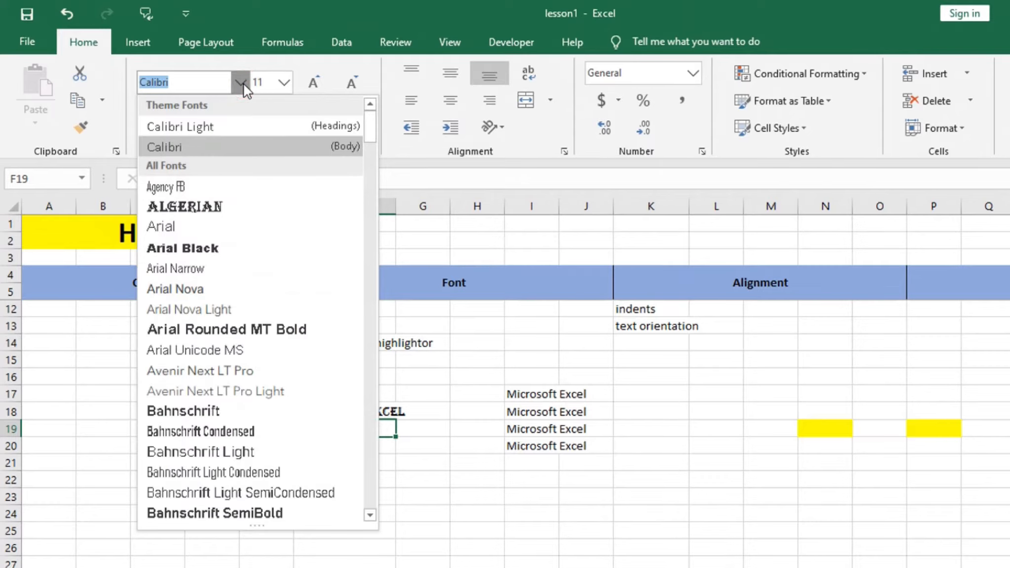
{"action": "left_click_drag", "start_coordinate": [373, 125], "coordinate": [378, 375]}
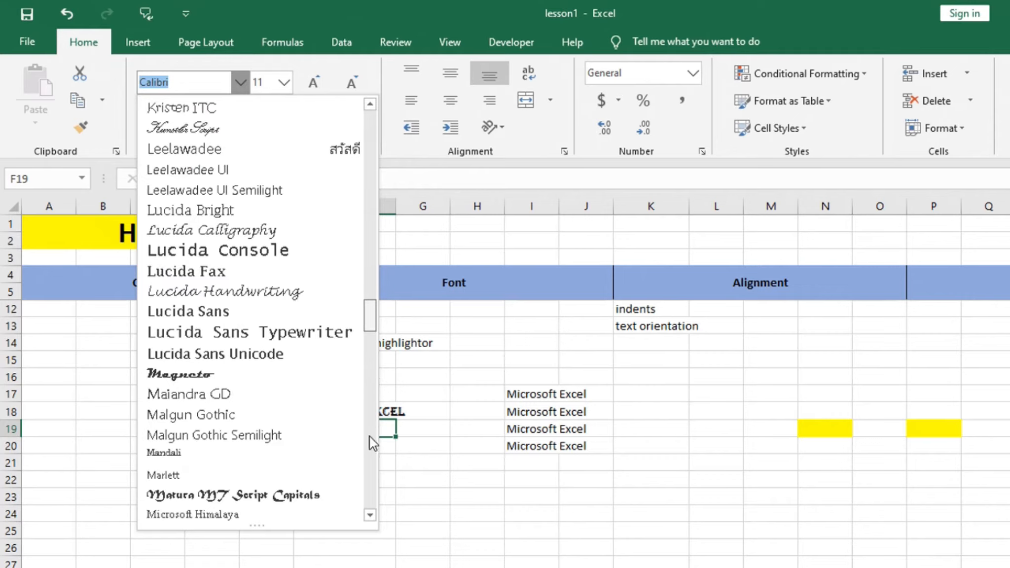
{"action": "left_click", "coordinate": [371, 480]}
{"action": "left_click", "coordinate": [371, 480]}
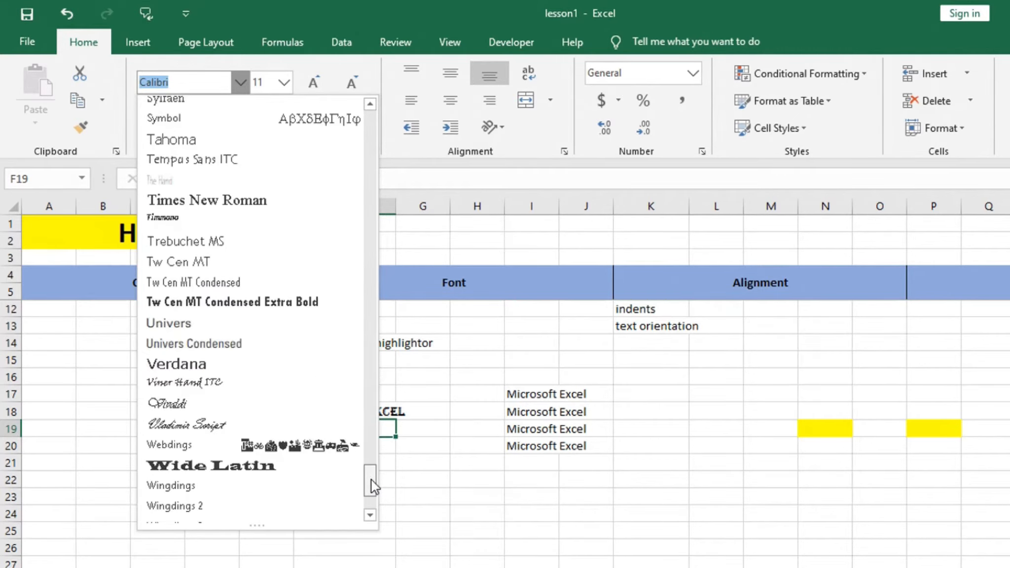
{"action": "left_click", "coordinate": [243, 472]}
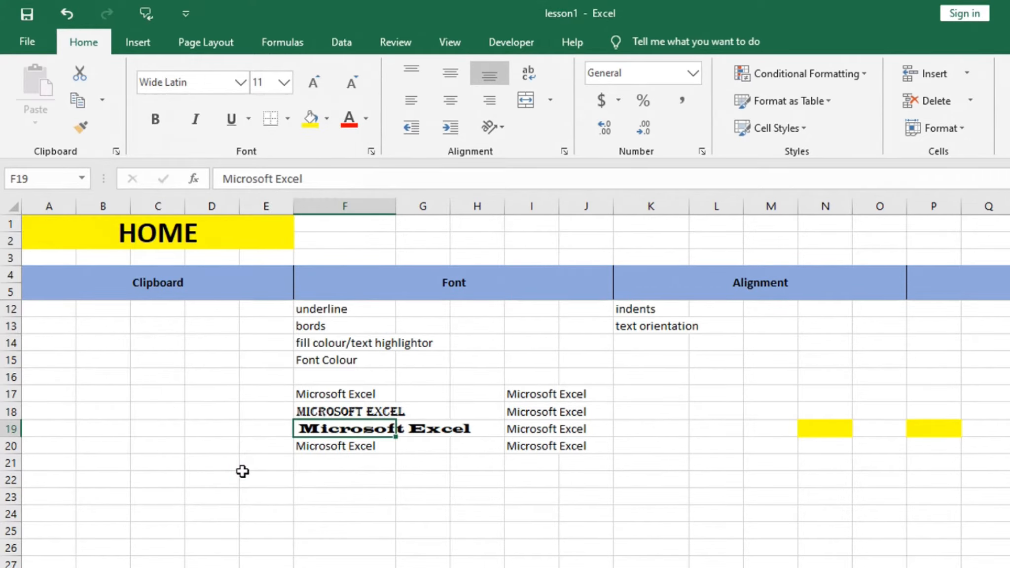
- Set the font of the "Microsoft Excel" text in cell F20 to Times New Roman
{"action": "left_click", "coordinate": [337, 449]}
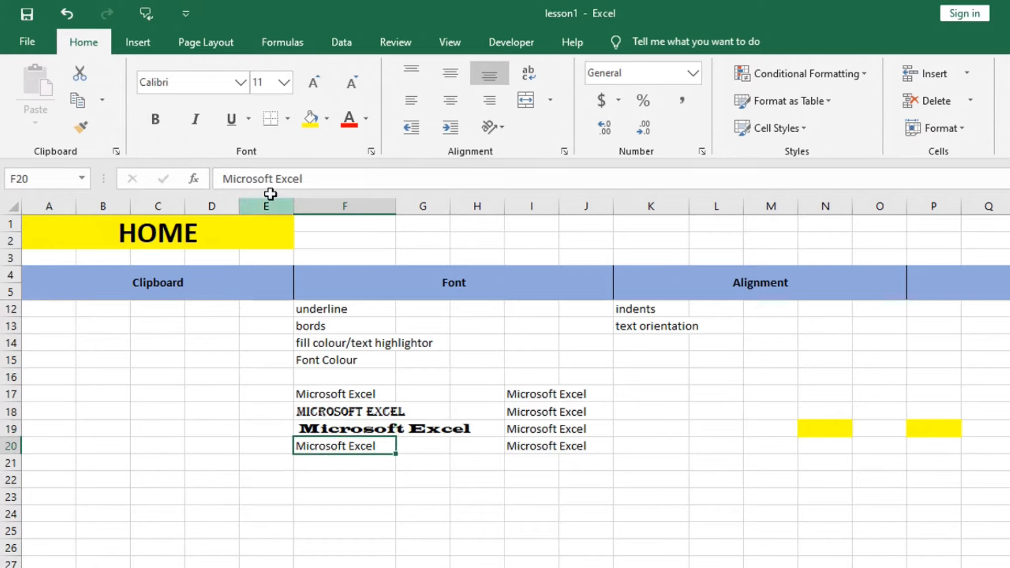
{"action": "left_click", "coordinate": [192, 81]}
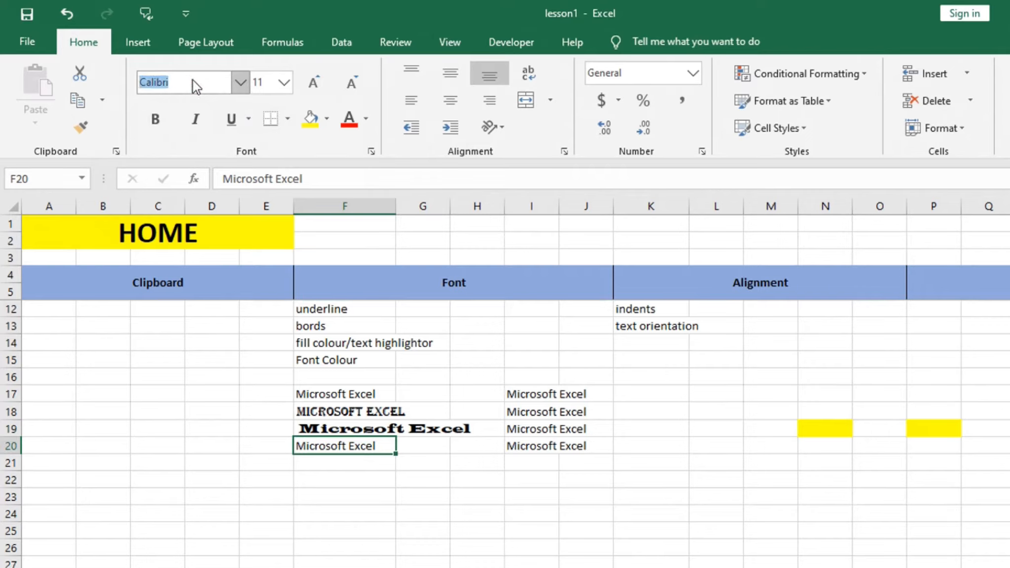
{"action": "type", "text": "Times New Roman"}
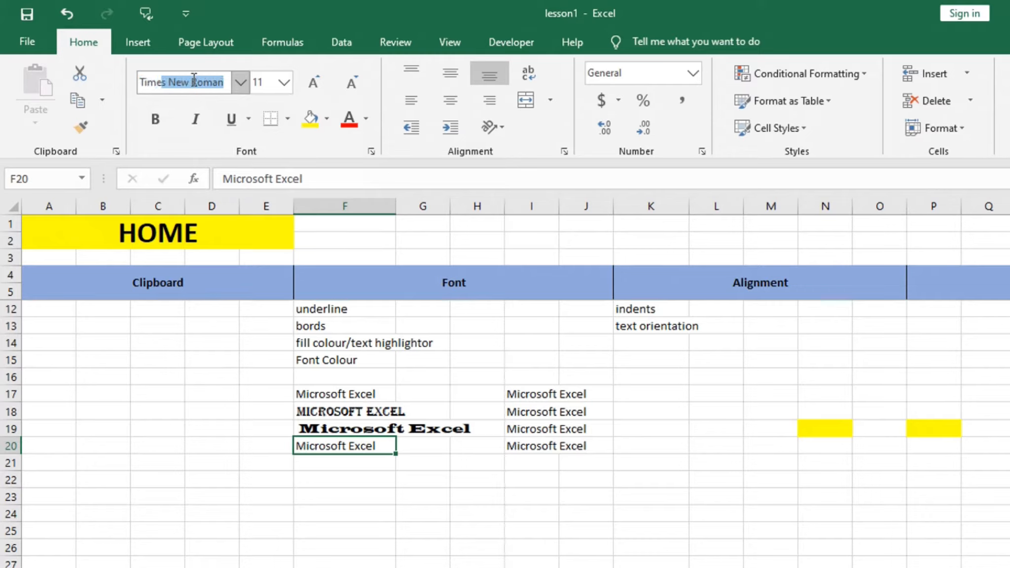
{"action": "key", "text": "Return"}
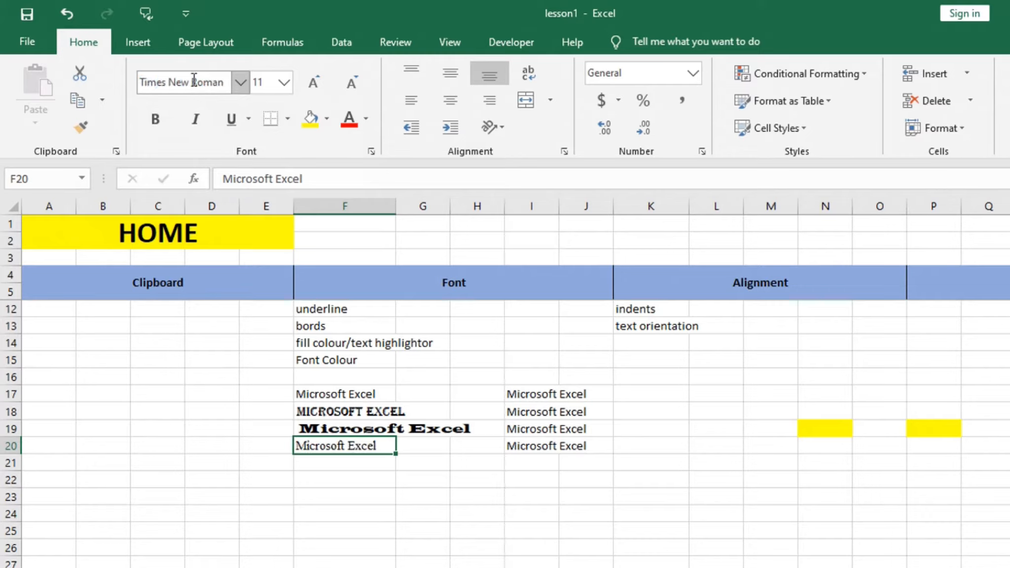
{"action": "left_click", "coordinate": [357, 504]}
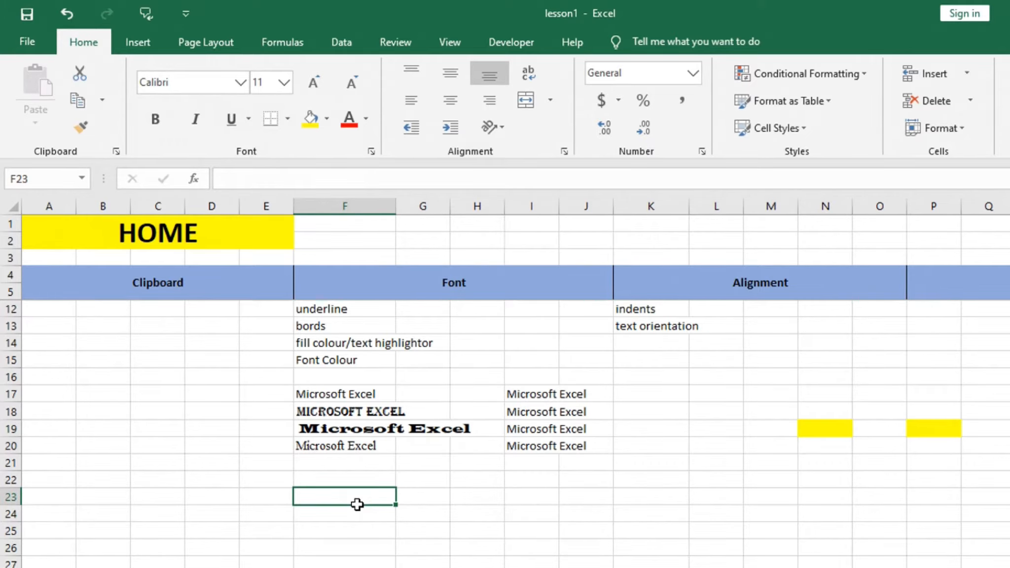
- Increase the font size of the "Font Size" label in cell F7 increment by increment to 22 and beyond
{"action": "scroll", "coordinate": [380, 451], "scroll_direction": "up", "scroll_amount": 2}
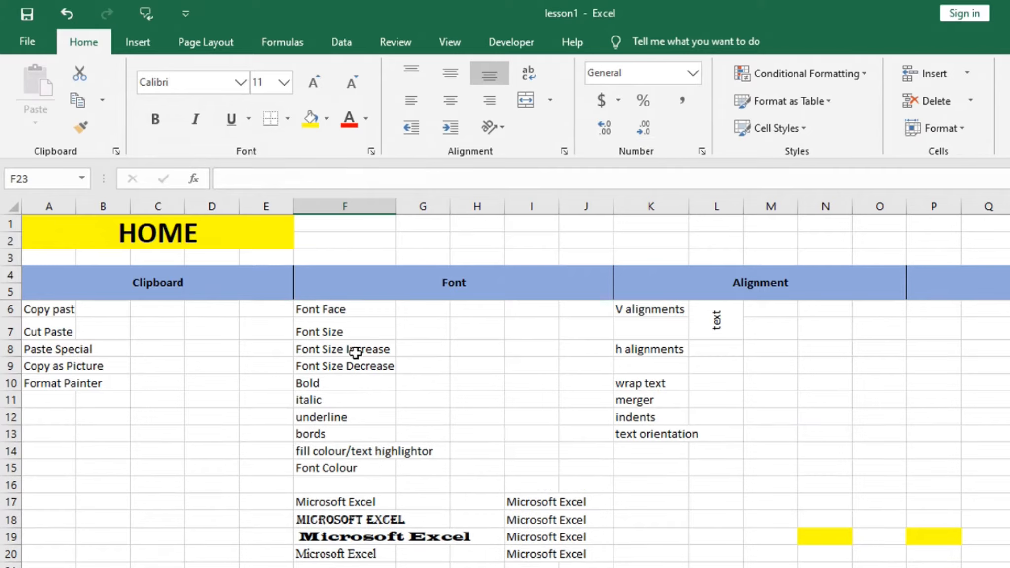
{"action": "left_click", "coordinate": [363, 334]}
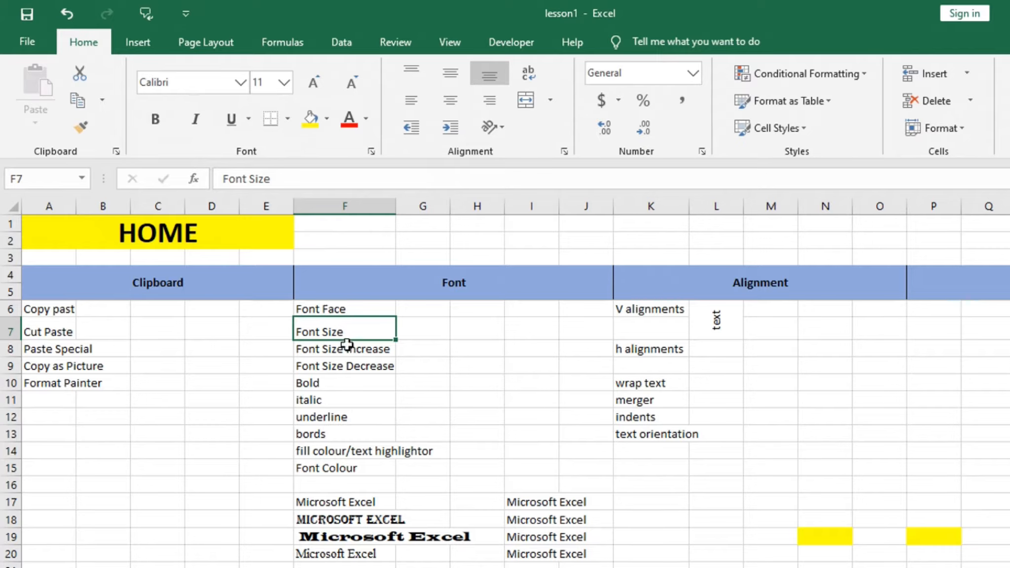
{"action": "left_click", "coordinate": [326, 360]}
{"action": "left_click_drag", "start_coordinate": [326, 397], "coordinate": [313, 452]}
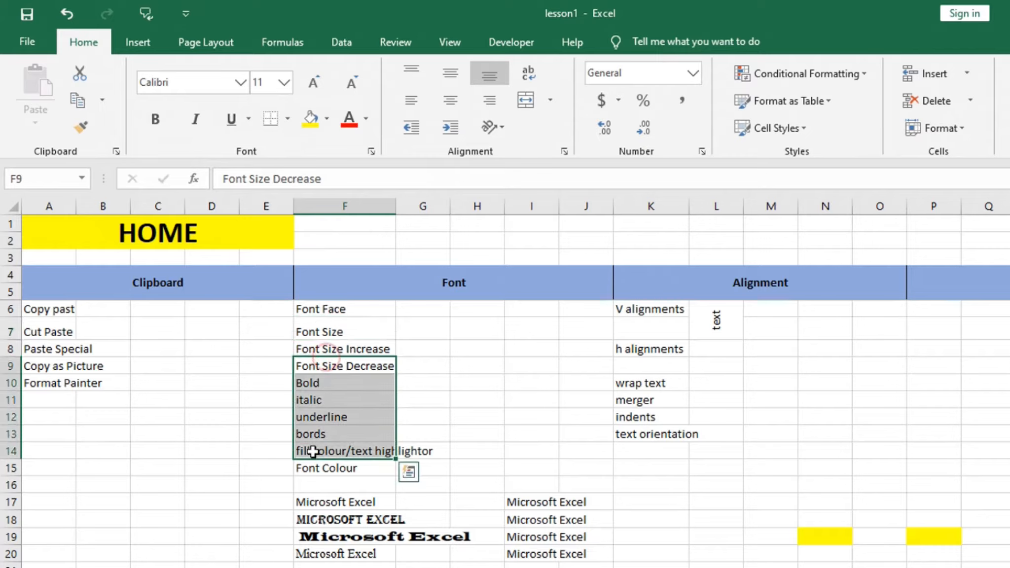
{"action": "left_click", "coordinate": [340, 326]}
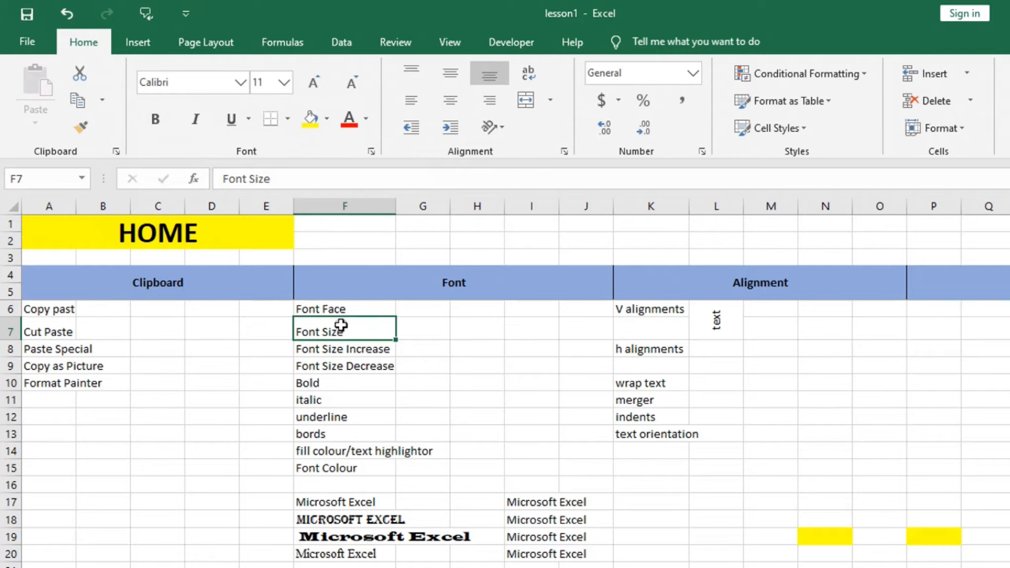
{"action": "left_click", "coordinate": [286, 86]}
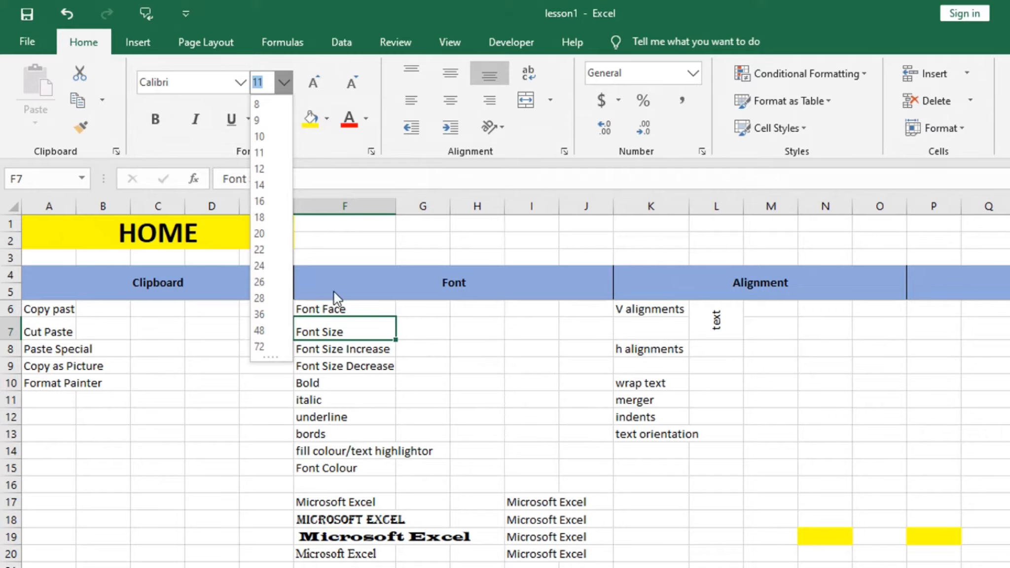
{"action": "left_click", "coordinate": [316, 85]}
{"action": "left_click", "coordinate": [316, 85]}
{"action": "left_click", "coordinate": [316, 85]}
{"action": "left_click", "coordinate": [316, 85]}
{"action": "left_click", "coordinate": [315, 86]}
{"action": "left_click", "coordinate": [316, 85]}
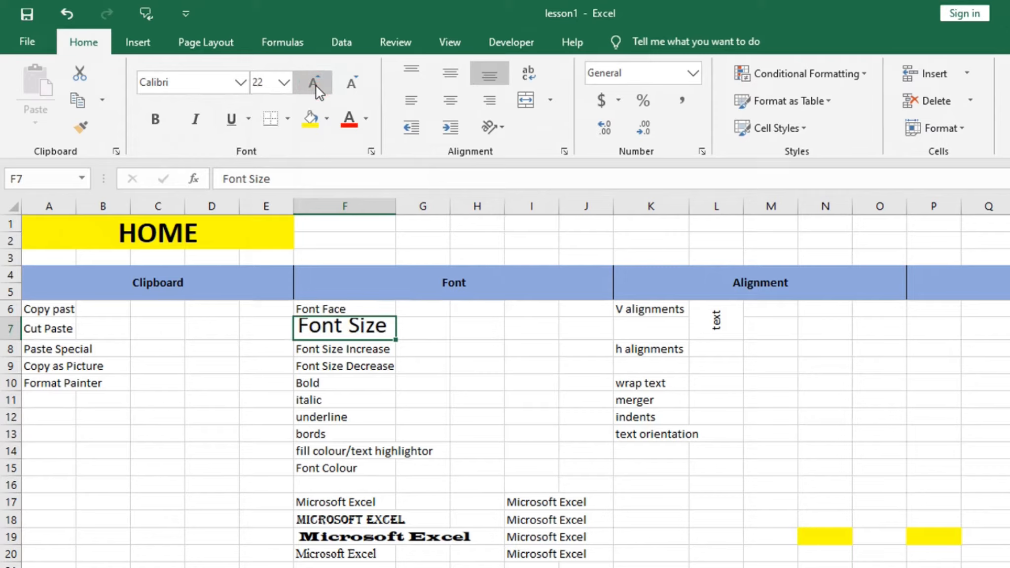
{"action": "left_click", "coordinate": [315, 86]}
{"action": "left_click", "coordinate": [316, 85]}
- Decrease the font size of the "Font Size" label in cell F7 increment by increment to 12
{"action": "left_click", "coordinate": [351, 84]}
{"action": "left_click", "coordinate": [352, 84]}
{"action": "left_click", "coordinate": [351, 83]}
{"action": "left_click", "coordinate": [352, 84]}
{"action": "left_click", "coordinate": [352, 85]}
{"action": "left_click", "coordinate": [351, 85]}
{"action": "left_click", "coordinate": [351, 85]}
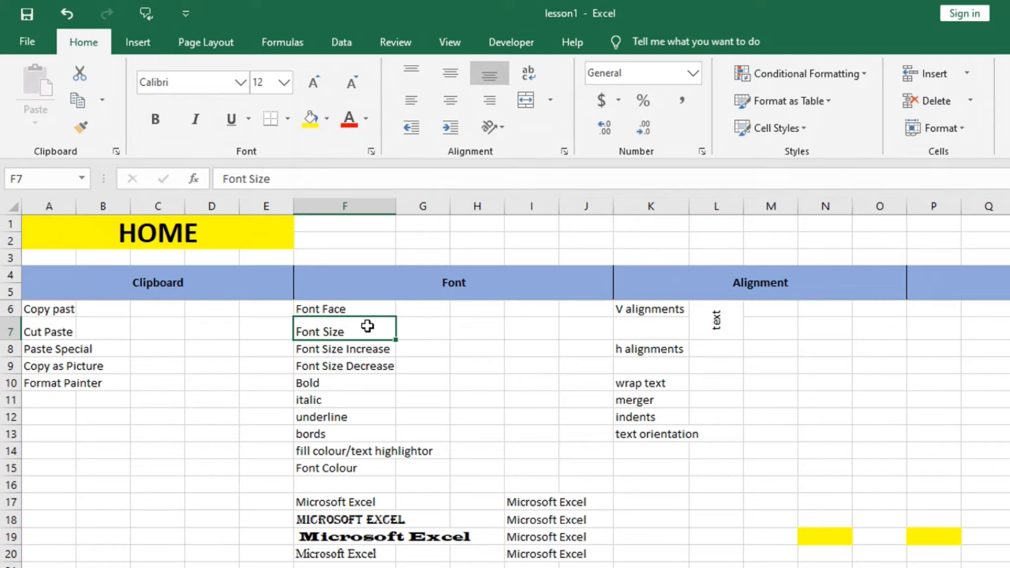
- Set the font size of the "Font Size" label in cell F7 to the custom value 10.5
{"action": "left_click", "coordinate": [284, 81]}
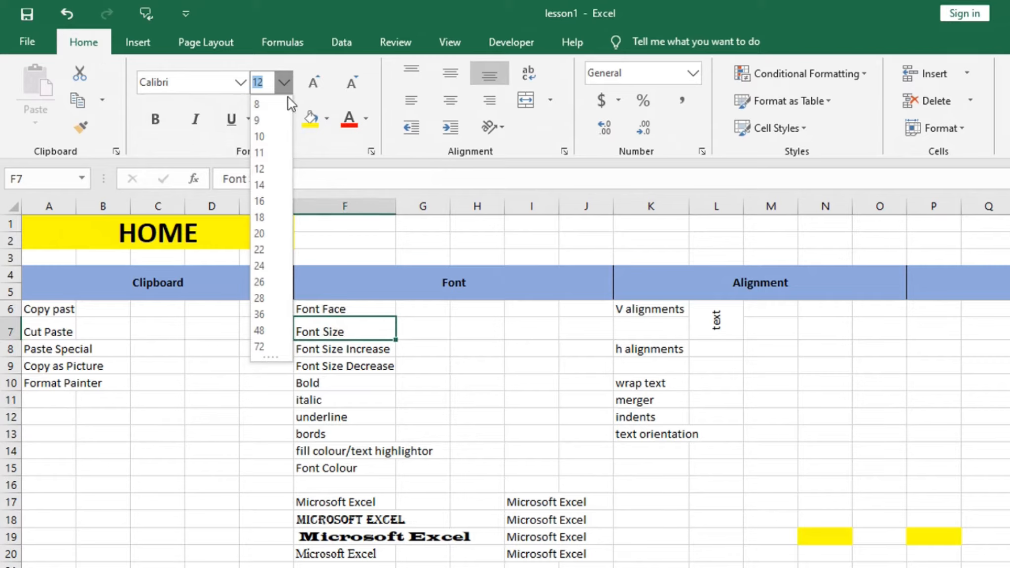
{"action": "type", "text": "10.5"}
{"action": "key", "text": "Return"}
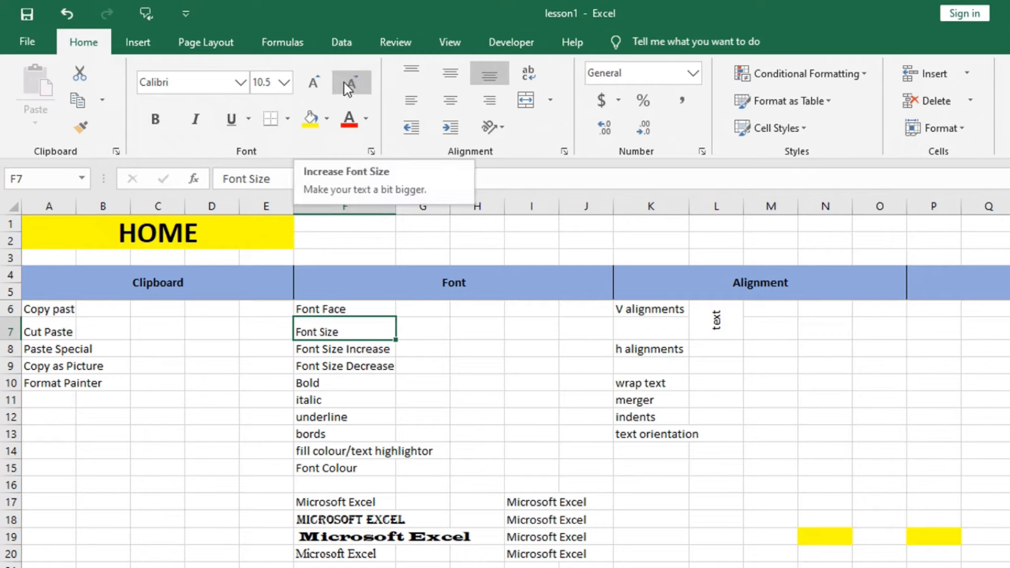
- Set the font size of the "Font Size" label in cell F7 to the custom value 13.5
{"action": "left_click", "coordinate": [285, 83]}
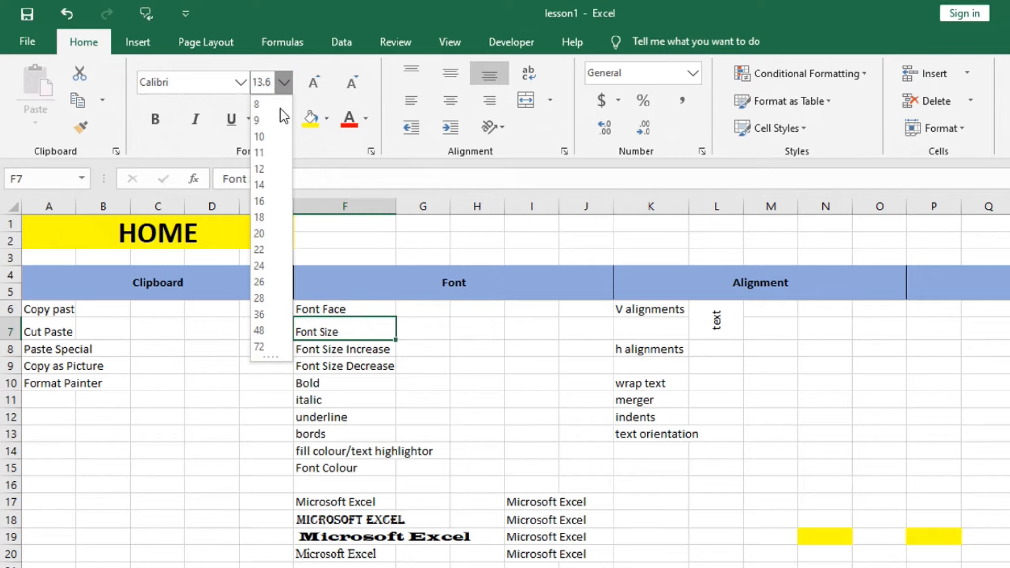
{"action": "type", "text": "13.6"}
{"action": "key", "text": "BackSpace"}
{"action": "type", "text": "5"}
{"action": "key", "text": "Return"}
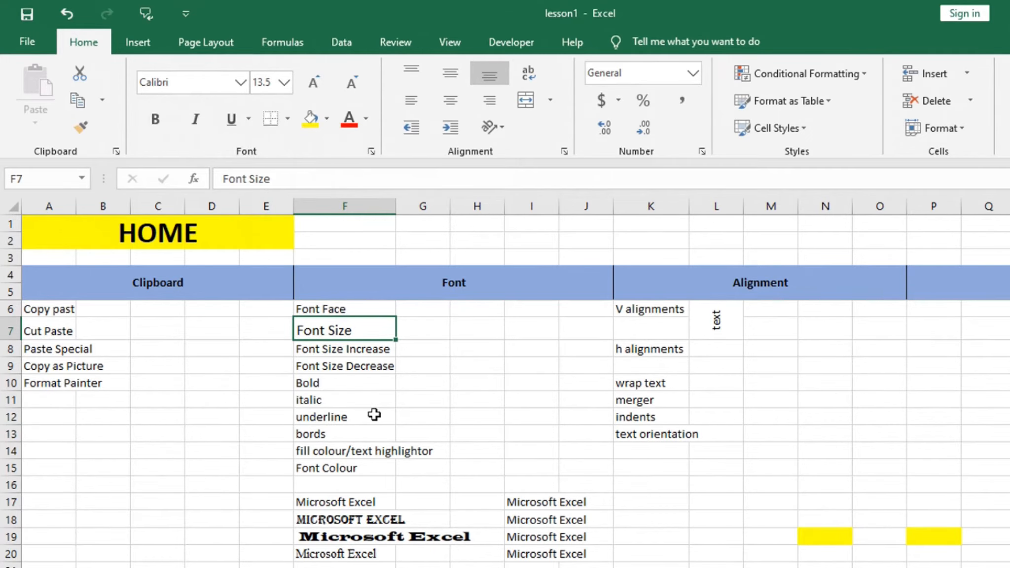
- Enter a person's full name in lowercase in the empty cell F23, below the sample texts
{"action": "scroll", "coordinate": [343, 478], "scroll_direction": "down", "scroll_amount": 3}
{"action": "scroll", "coordinate": [343, 478], "scroll_direction": "up", "scroll_amount": 3}
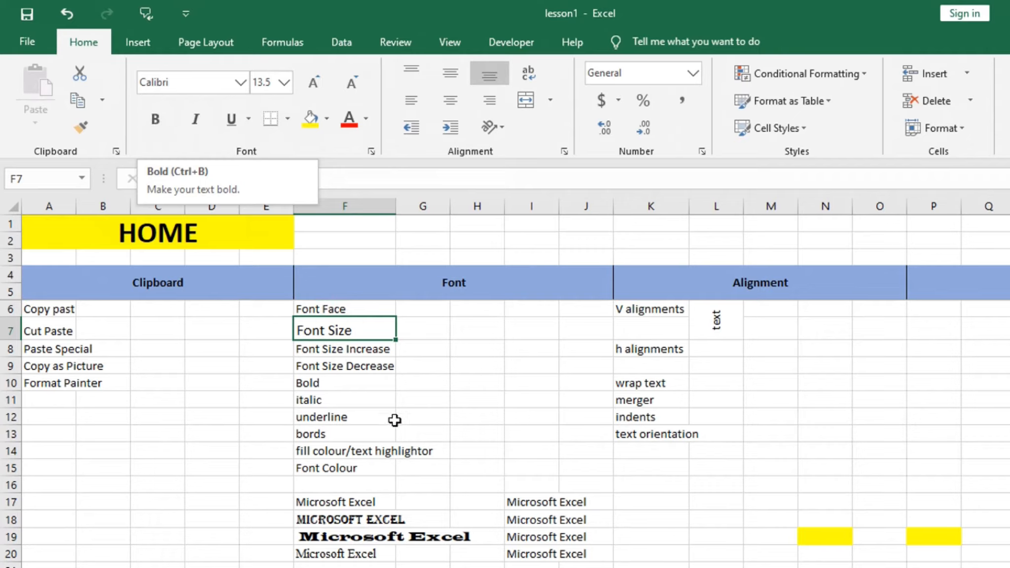
{"action": "scroll", "coordinate": [411, 439], "scroll_direction": "down", "scroll_amount": 4}
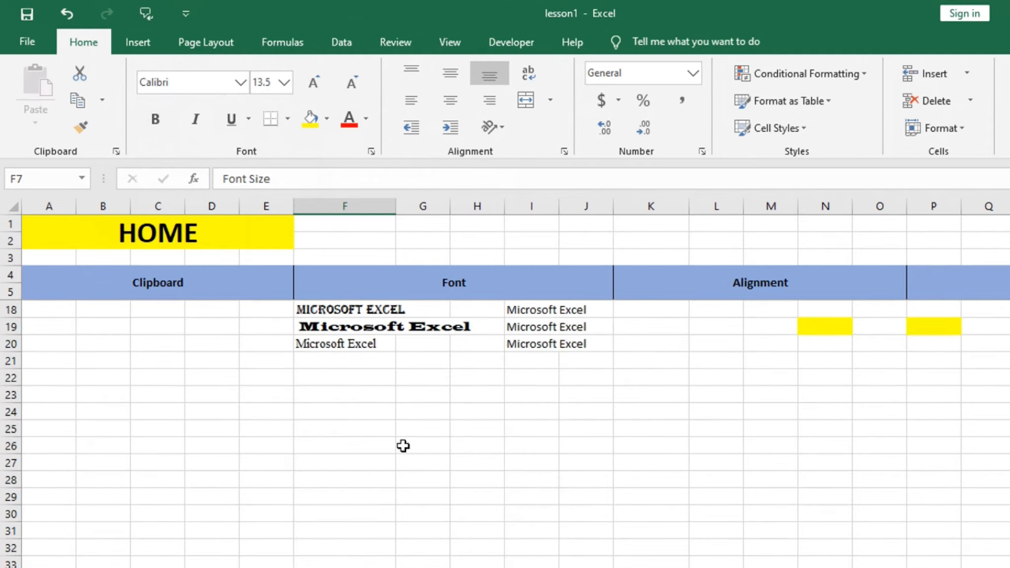
{"action": "left_click", "coordinate": [338, 393]}
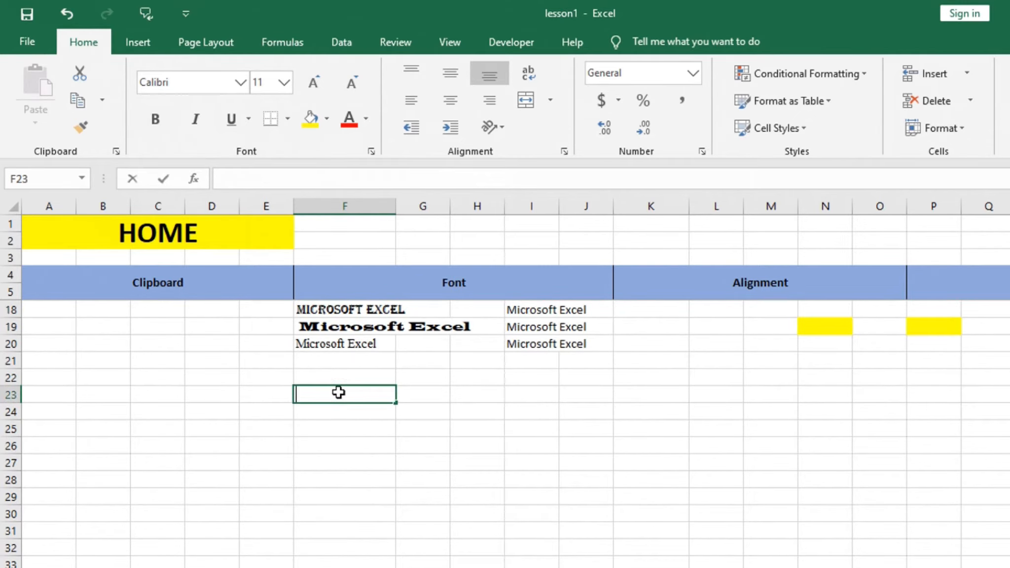
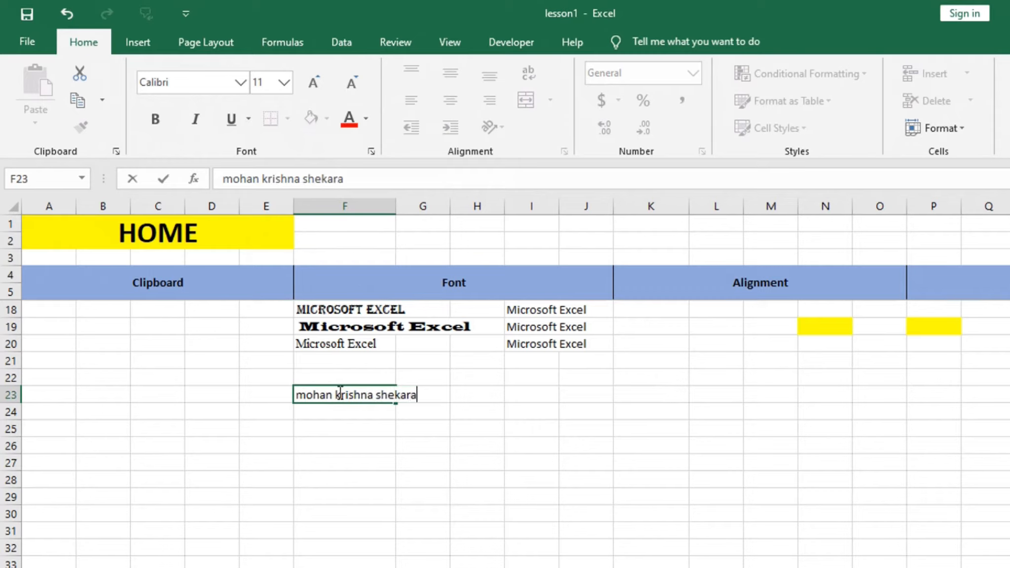
{"action": "key", "text": "Return"}
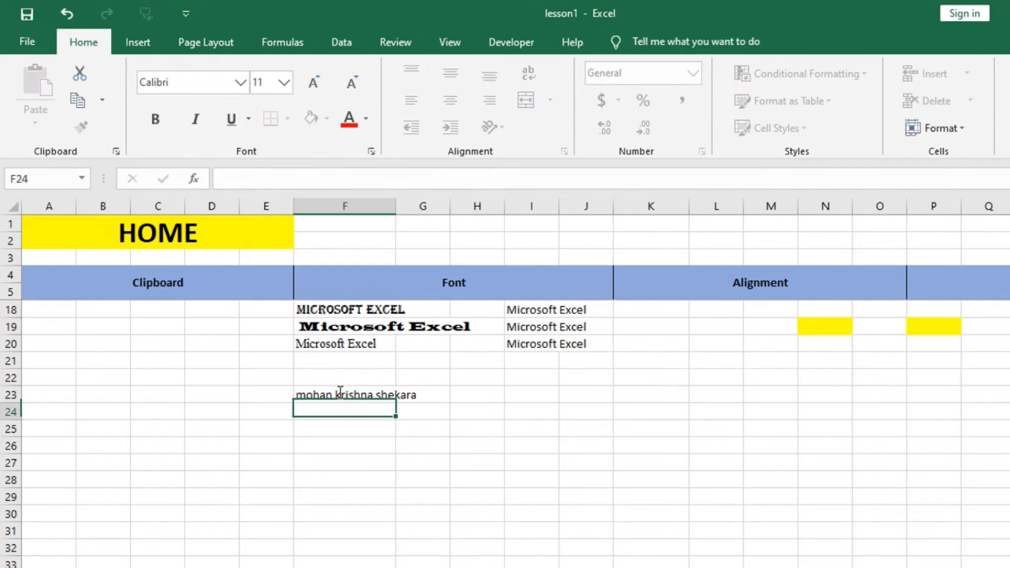
- Make only the middle word of the name in cell F23 bold
{"action": "left_click", "coordinate": [366, 463]}
{"action": "key", "text": "ctrl+b"}
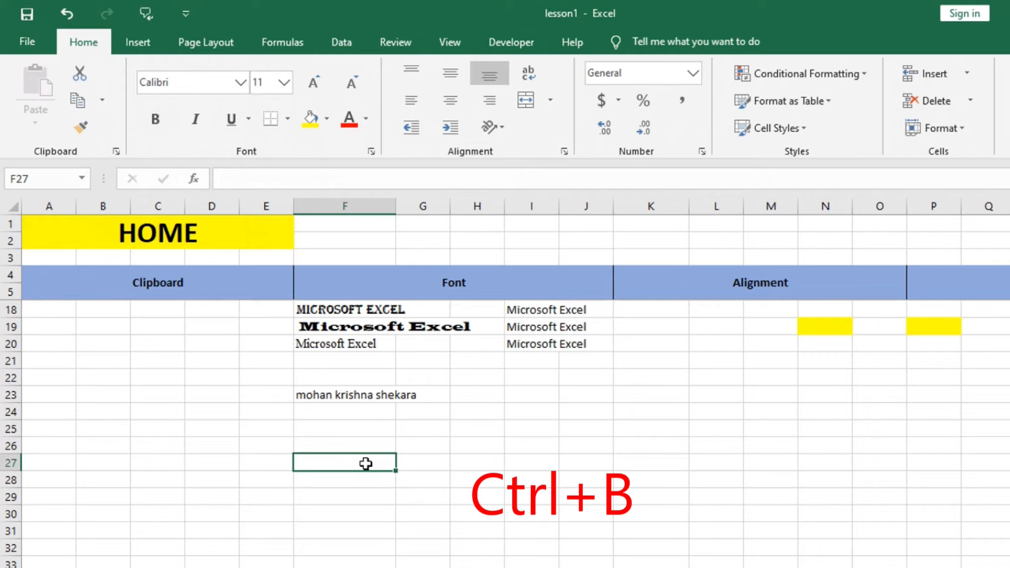
{"action": "left_click", "coordinate": [330, 399]}
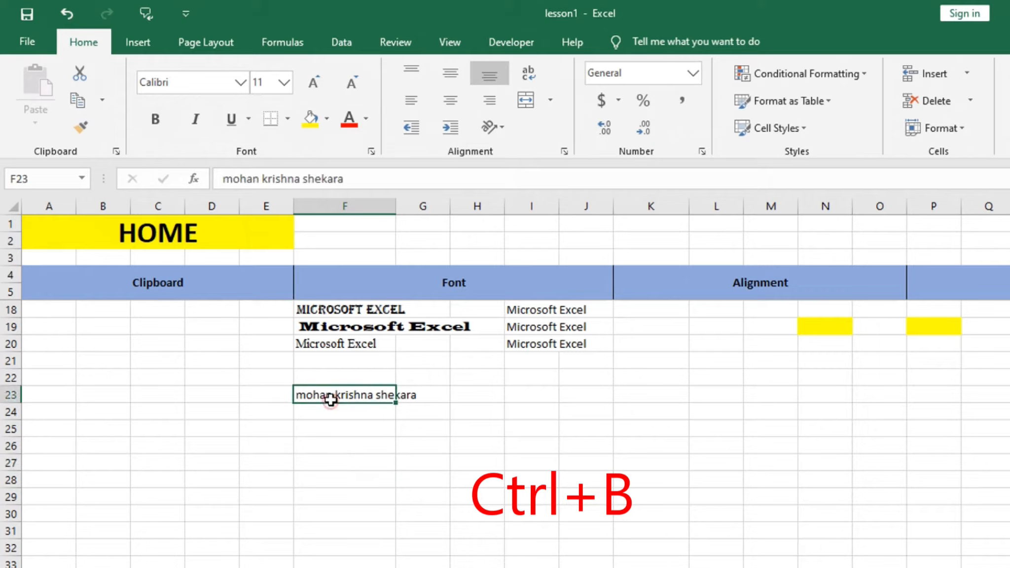
{"action": "left_click_drag", "start_coordinate": [299, 178], "coordinate": [262, 179]}
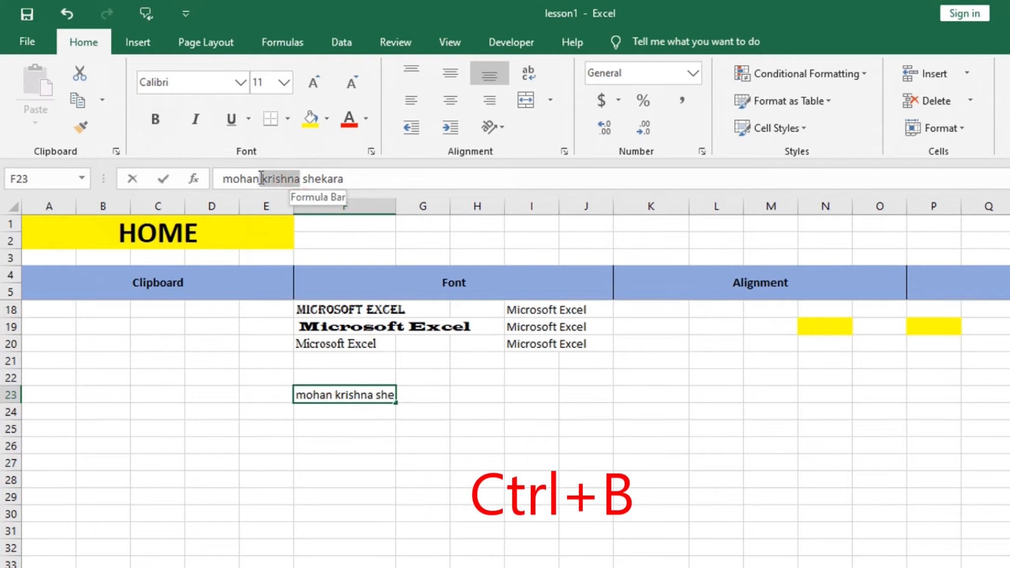
{"action": "key", "text": "ctrl+b"}
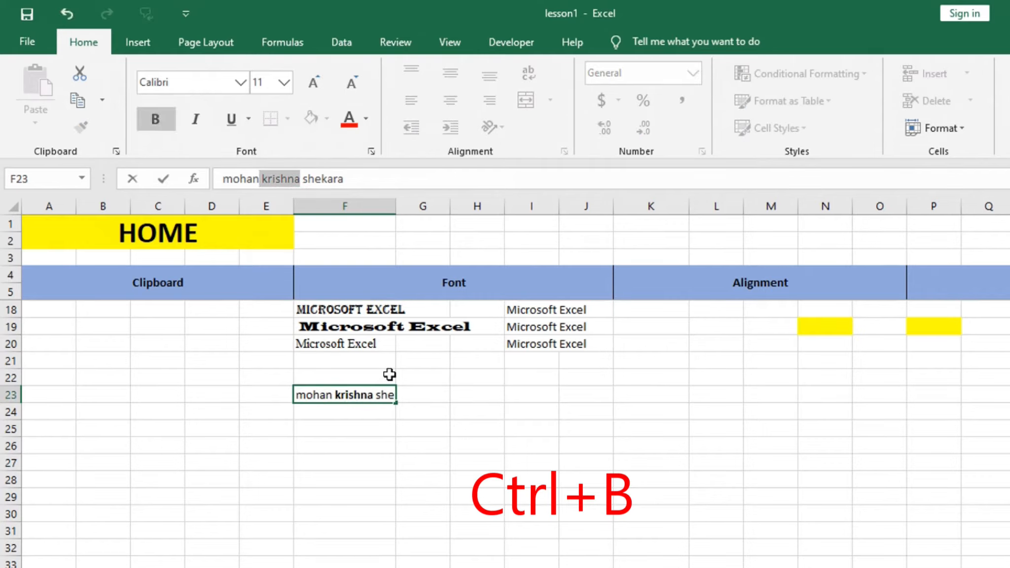
{"action": "left_click", "coordinate": [345, 464]}
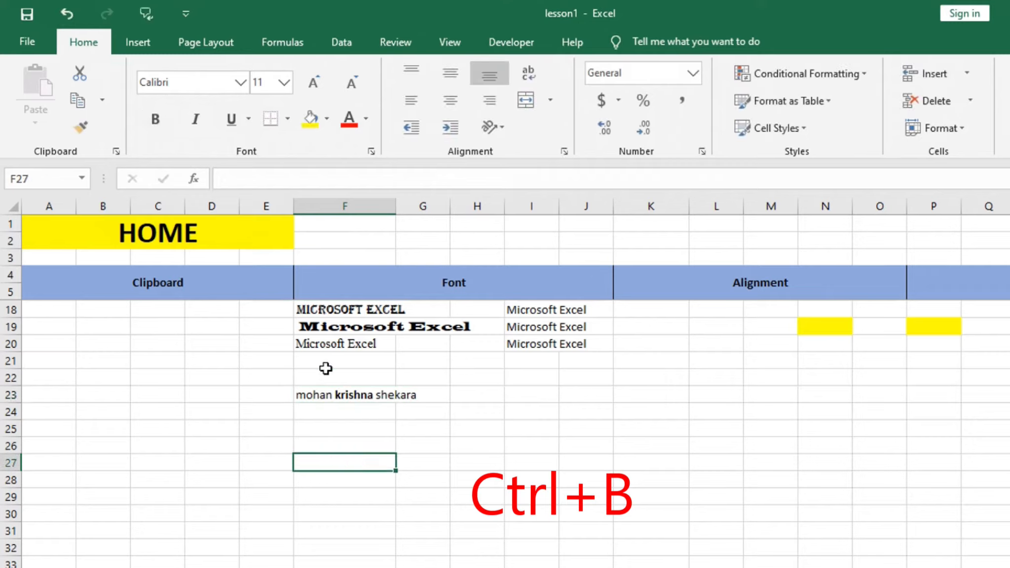
- Make the "Microsoft Excel" sample text in cell F20 bold
{"action": "left_click", "coordinate": [331, 346]}
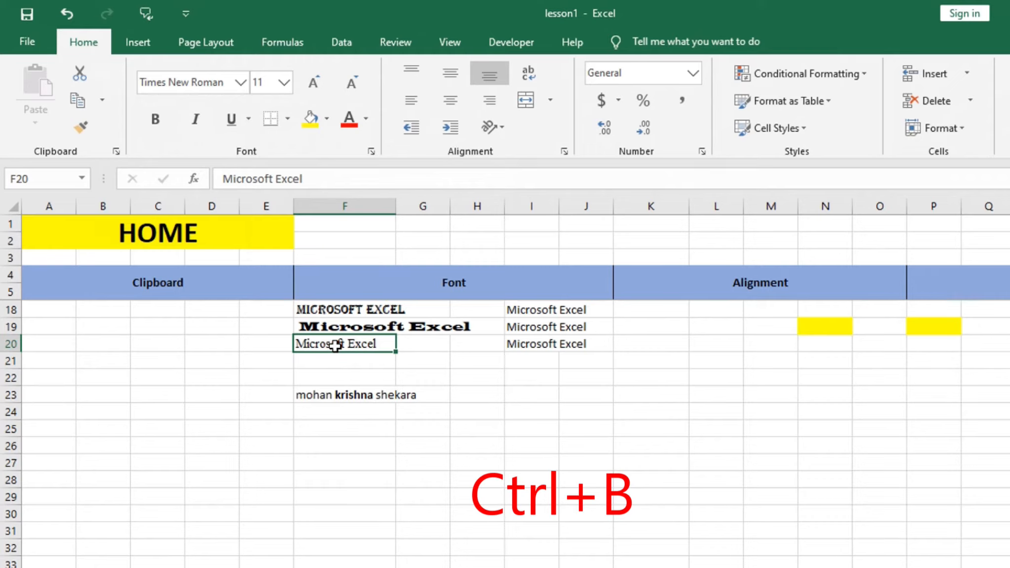
{"action": "left_click", "coordinate": [153, 120]}
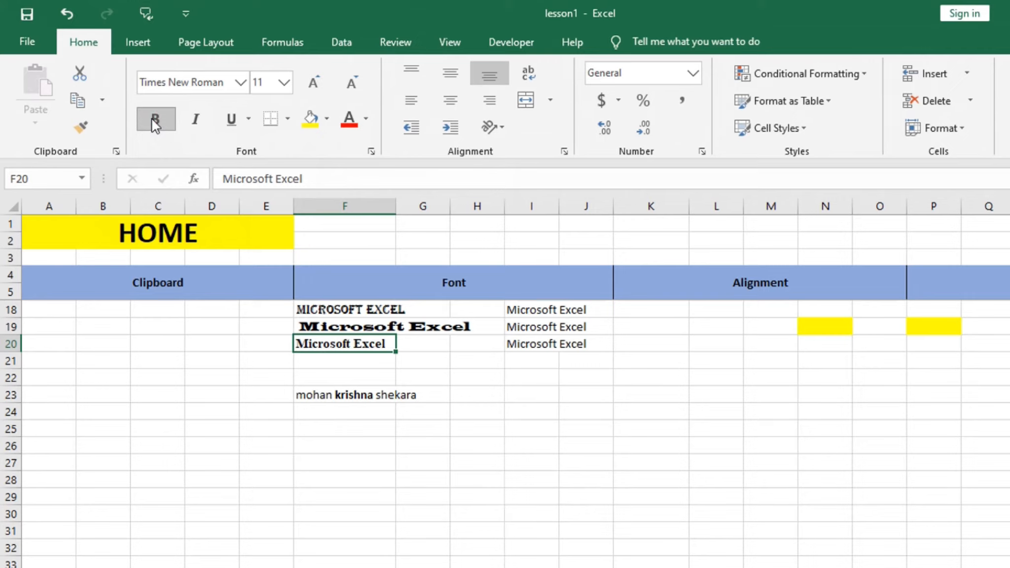
{"action": "left_click", "coordinate": [393, 469]}
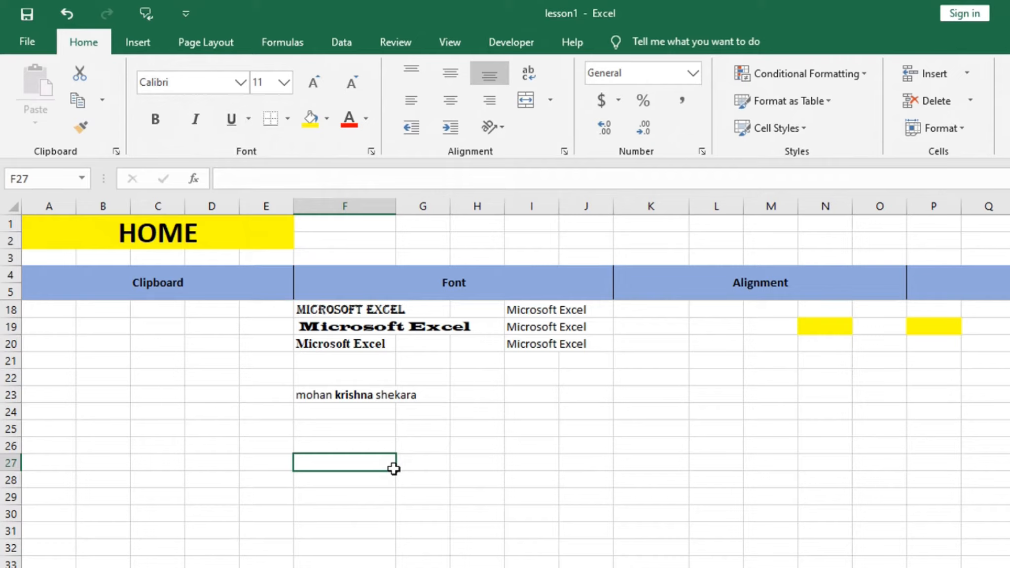
- Remove the bold formatting from the name in cell F23 and from the "Microsoft Excel" sample in cell F20
{"action": "left_click_drag", "start_coordinate": [555, 346], "coordinate": [554, 326]}
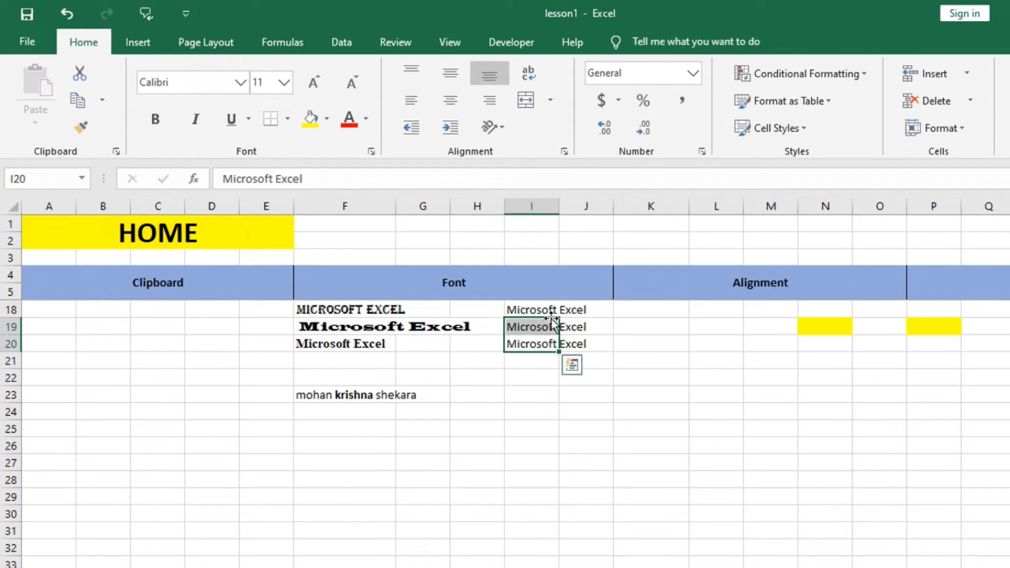
{"action": "left_click", "coordinate": [352, 457]}
{"action": "left_click", "coordinate": [359, 396]}
{"action": "key", "text": "ctrl+b"}
{"action": "key", "text": "ctrl+b"}
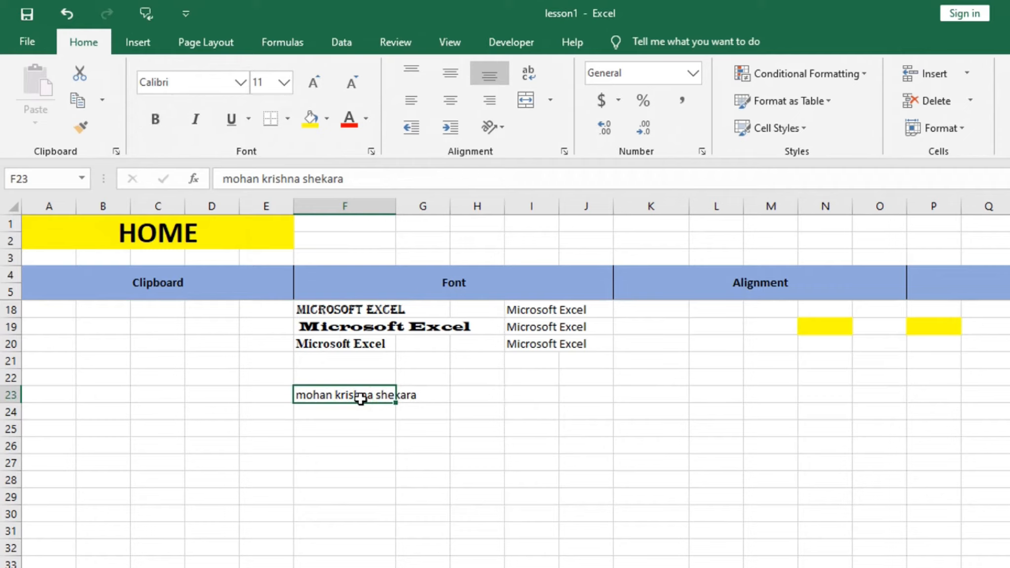
{"action": "left_click", "coordinate": [337, 349]}
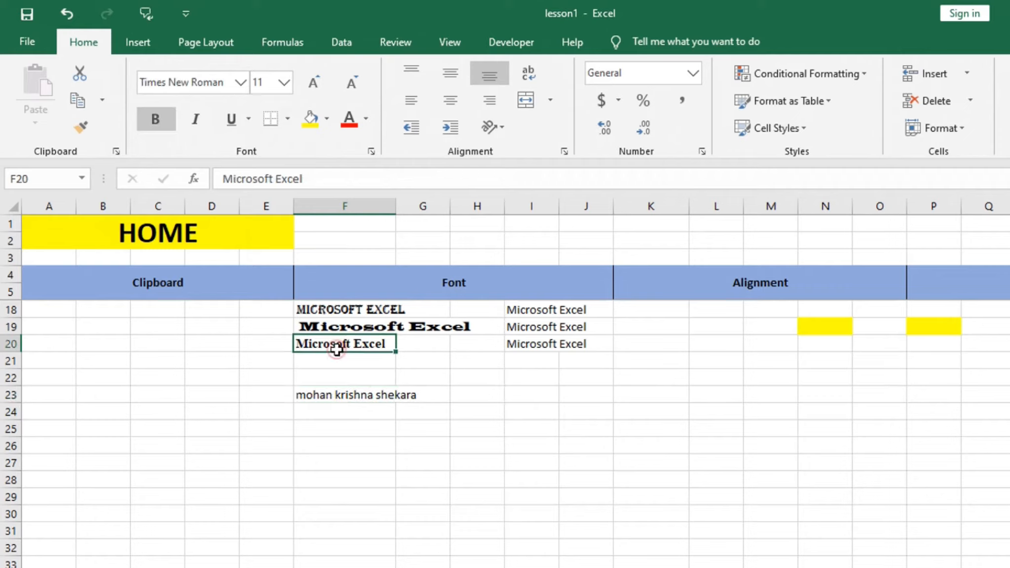
{"action": "key", "text": "ctrl+b"}
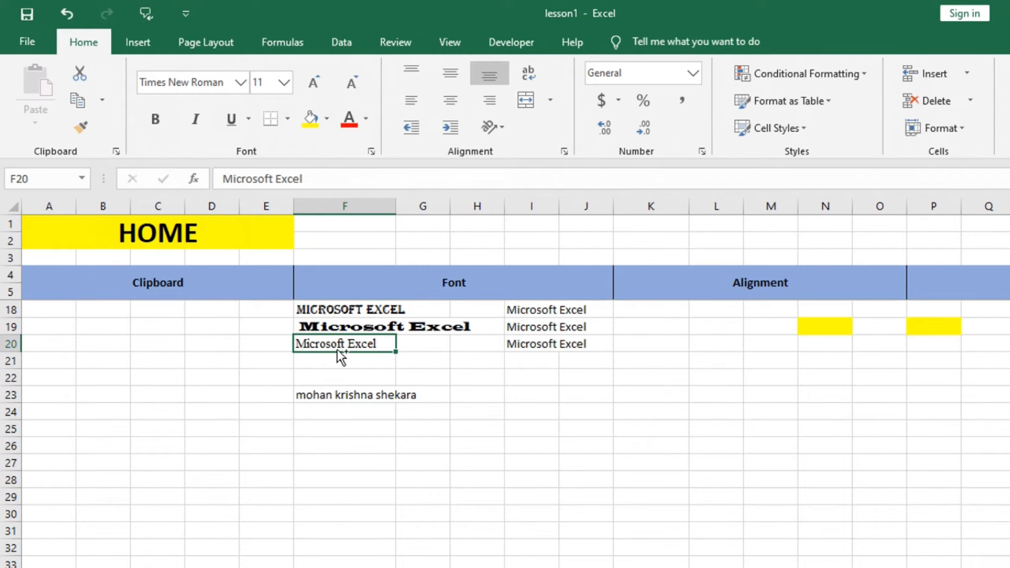
- Make the "italic" label in cell F11 italic
{"action": "scroll", "coordinate": [453, 527], "scroll_direction": "up", "scroll_amount": 4}
{"action": "left_click", "coordinate": [329, 401]}
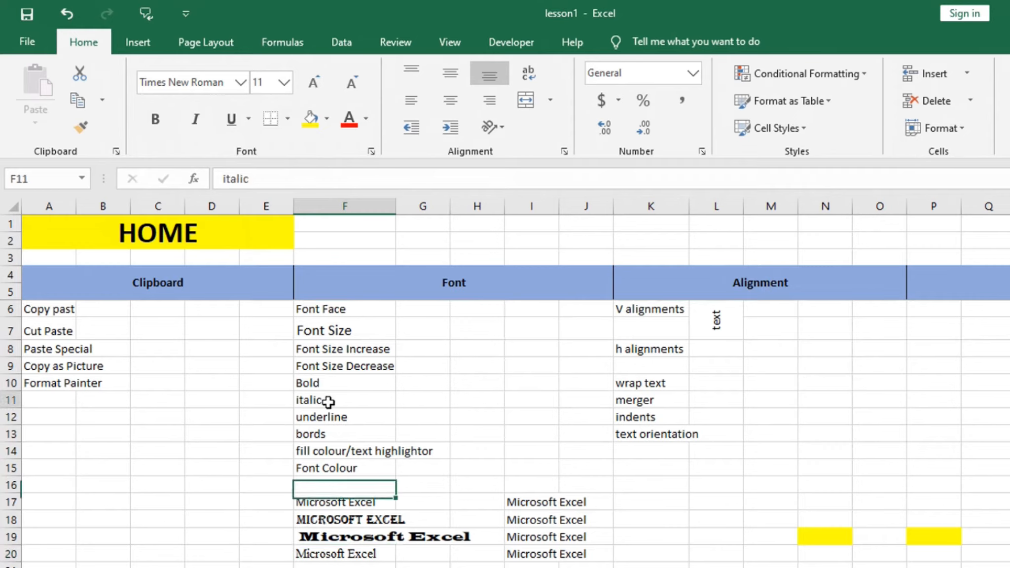
{"action": "left_click", "coordinate": [193, 127]}
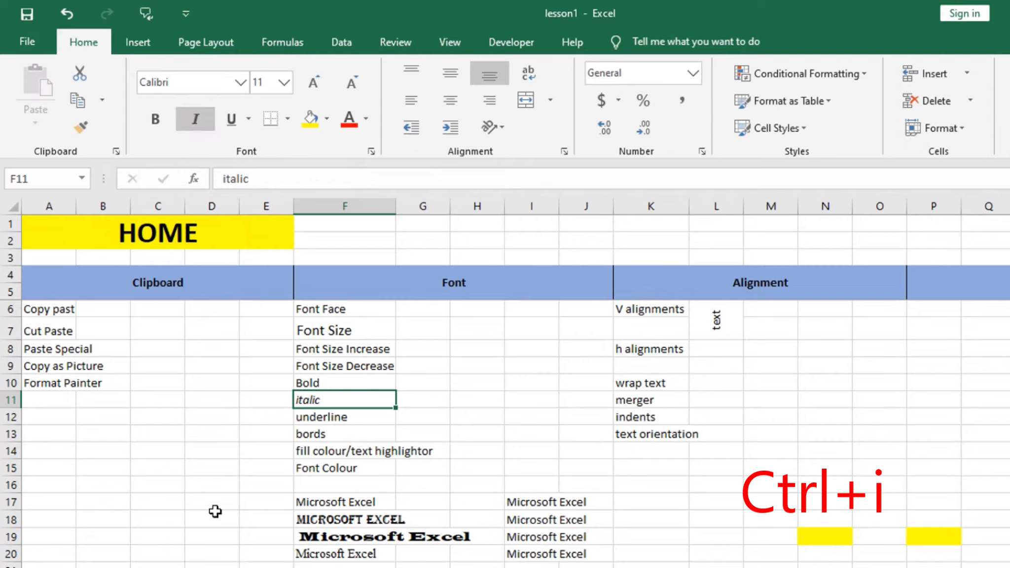
- Check the available underline styles and apply a single underline to the "underline" label in cell F12
{"action": "left_click", "coordinate": [357, 417]}
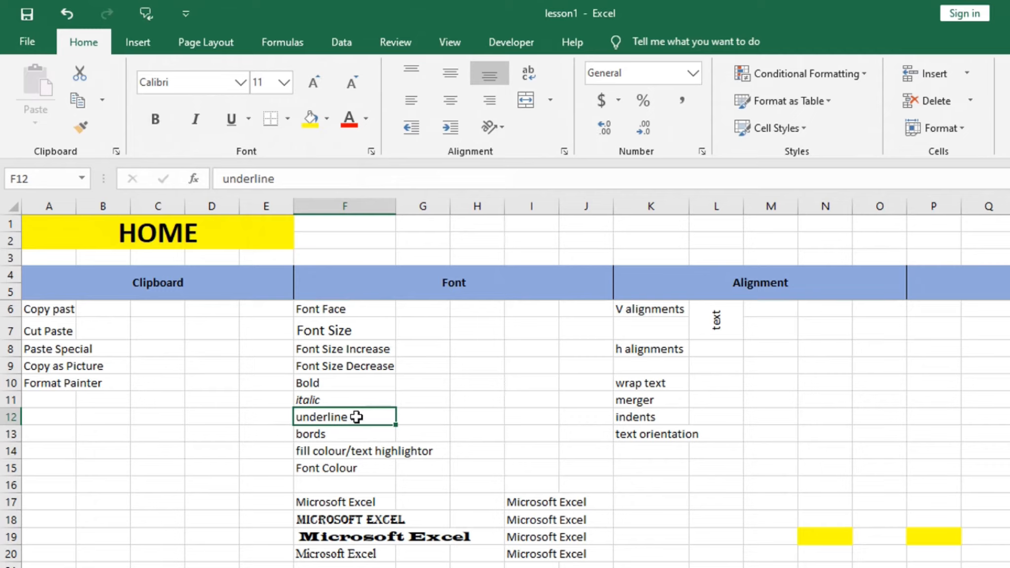
{"action": "left_click", "coordinate": [249, 119]}
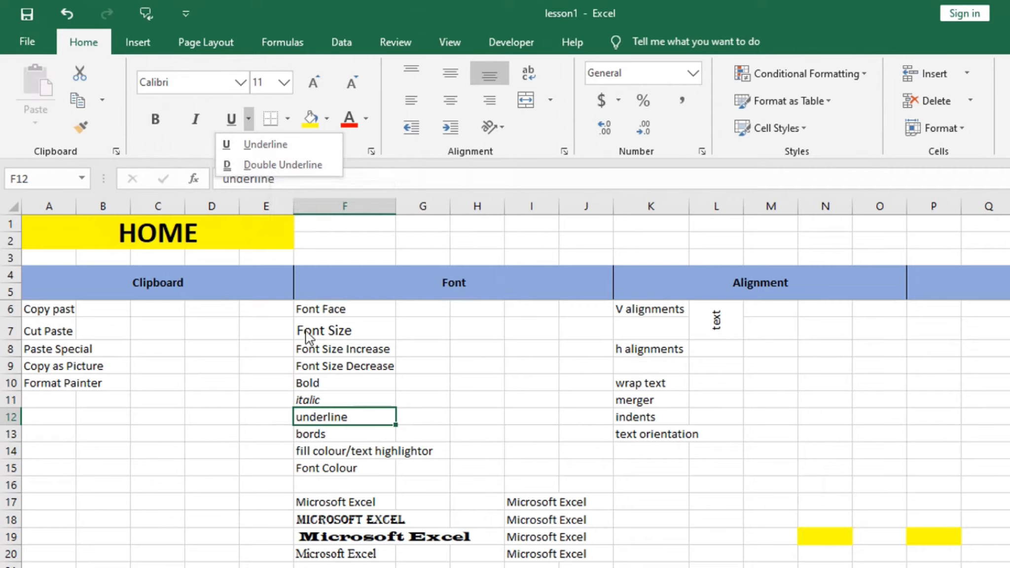
{"action": "left_click", "coordinate": [365, 453]}
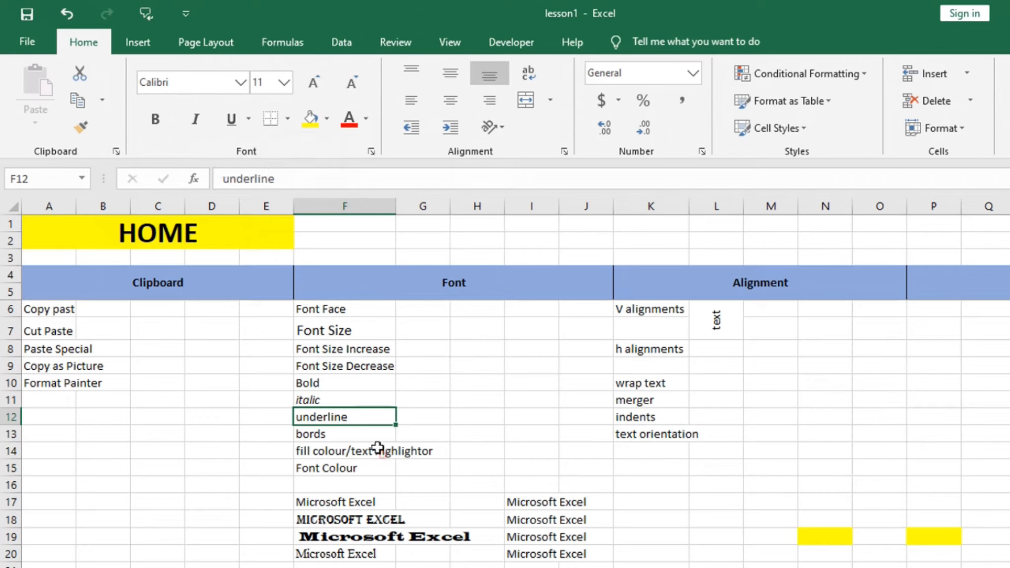
{"action": "left_click", "coordinate": [351, 419]}
{"action": "key", "text": "ctrl+u"}
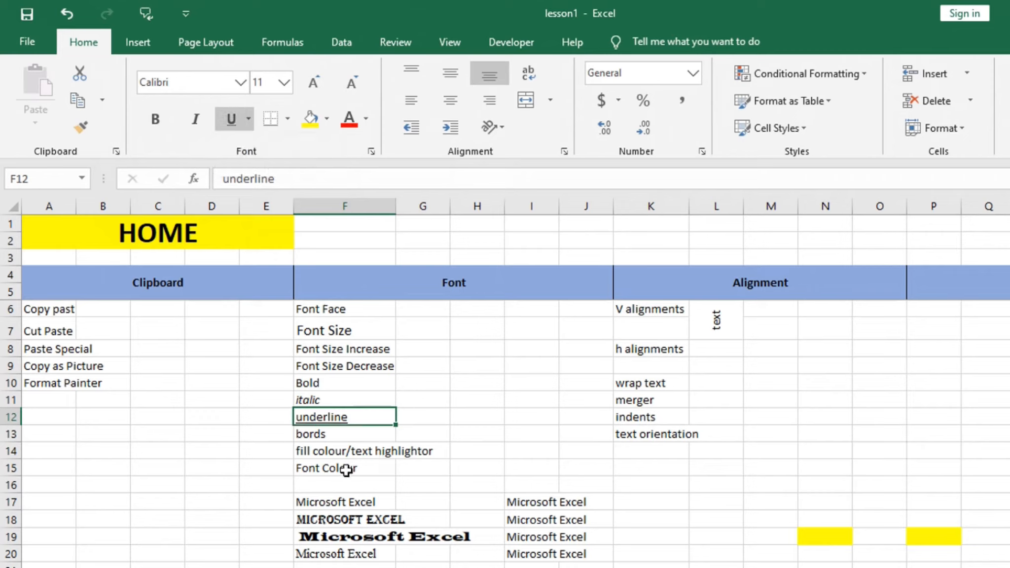
- Remove the underline from the "underline" label in cell F12
{"action": "left_click", "coordinate": [439, 387]}
{"action": "left_click", "coordinate": [365, 415]}
{"action": "key", "text": "ctrl+u"}
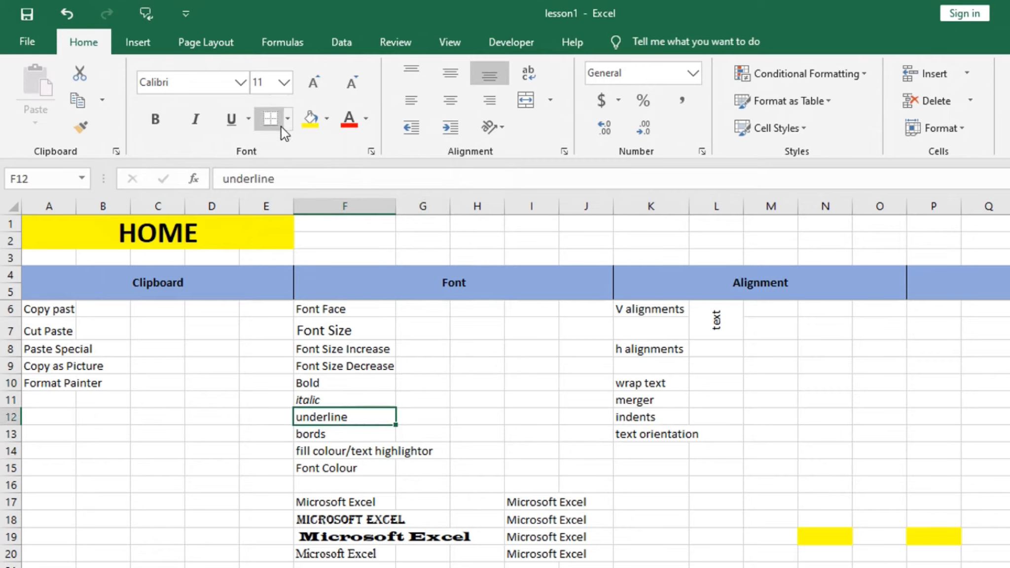
- Apply a bottom border to the empty cell range M7:Q13
{"action": "left_click_drag", "start_coordinate": [767, 312], "coordinate": [827, 379]}
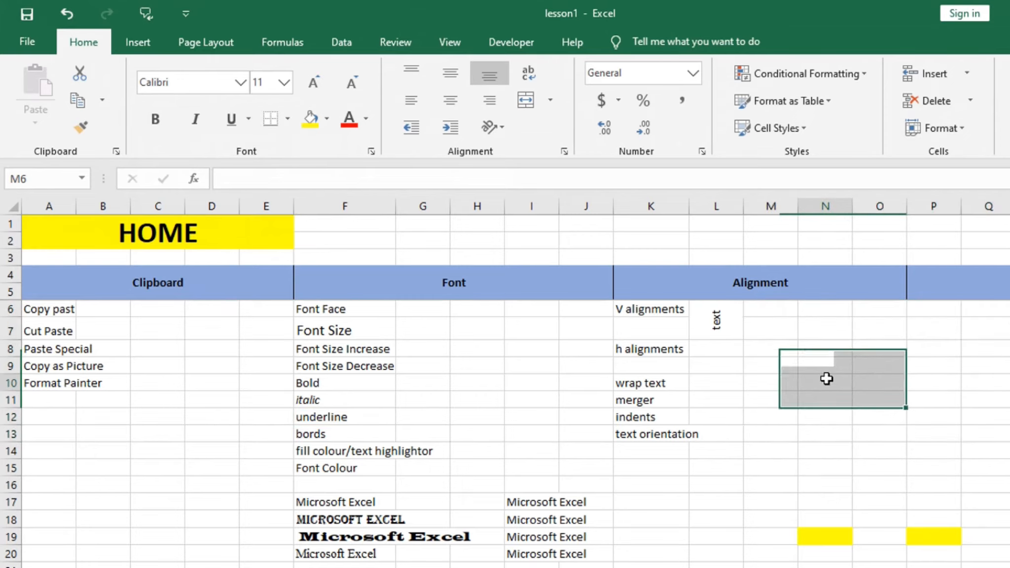
{"action": "left_click", "coordinate": [827, 379]}
{"action": "left_click_drag", "start_coordinate": [773, 329], "coordinate": [1002, 435]}
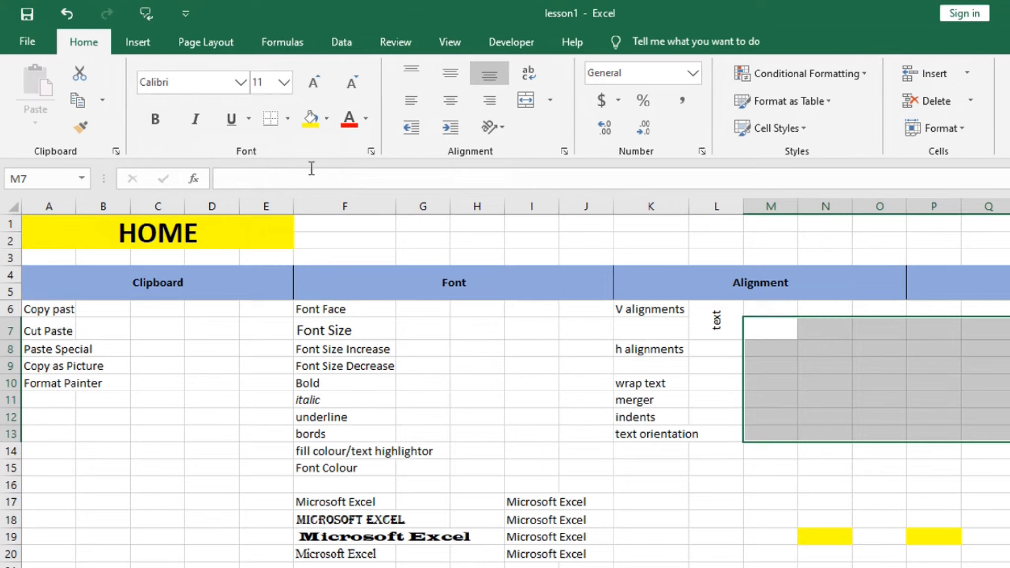
{"action": "left_click", "coordinate": [288, 120]}
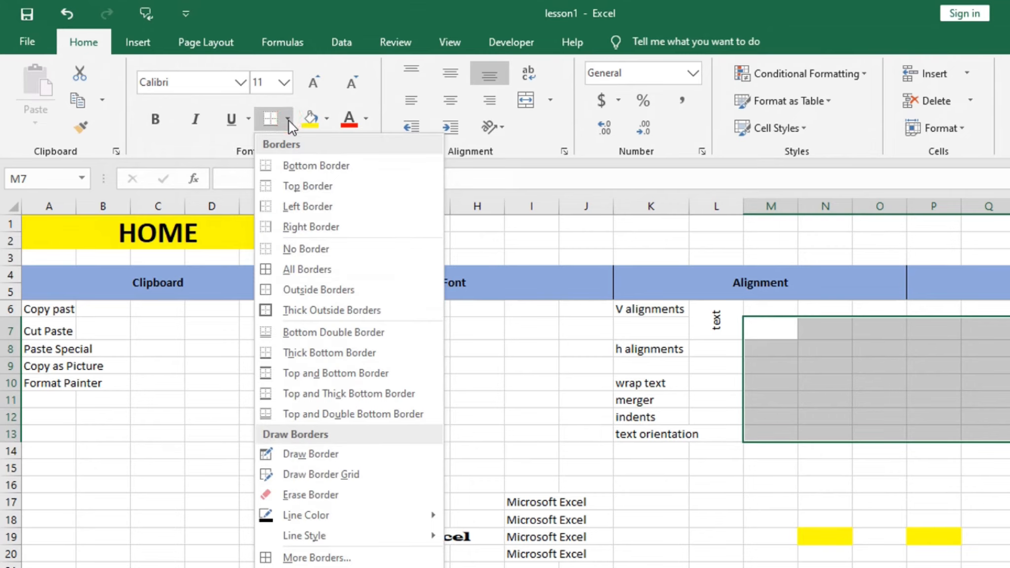
{"action": "left_click", "coordinate": [298, 166]}
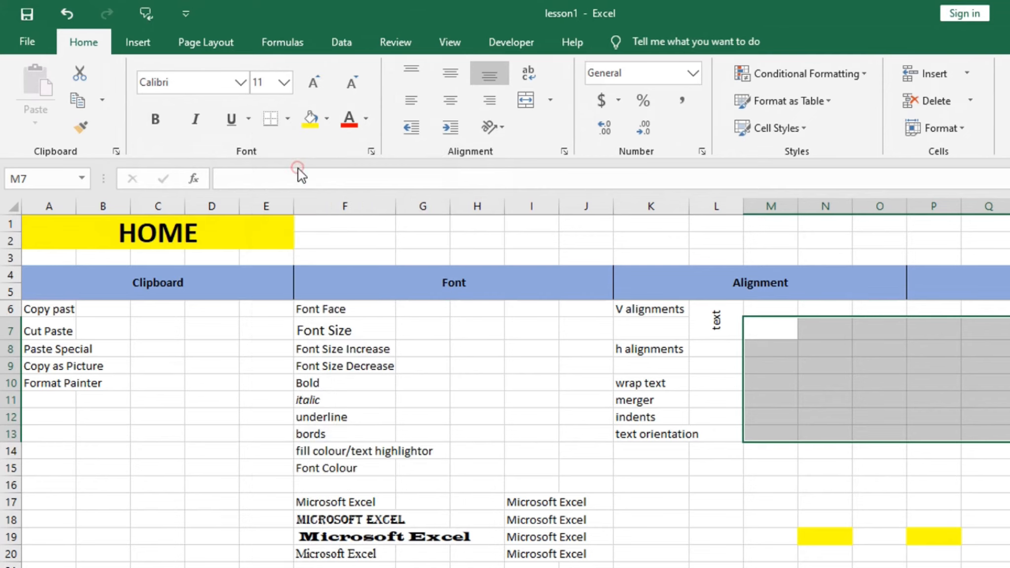
{"action": "left_click", "coordinate": [934, 386]}
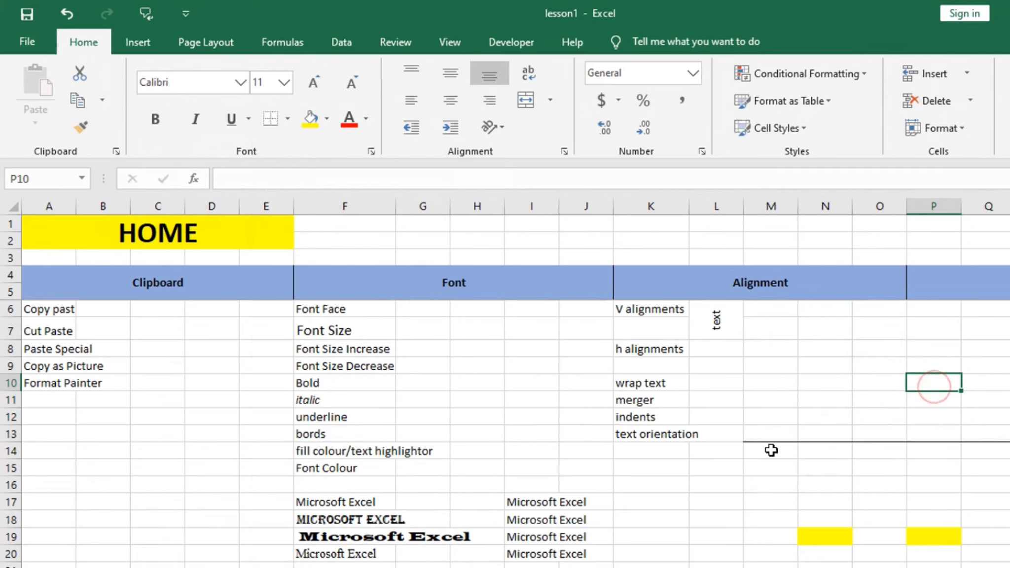
- Replace the bottom border of range M7:Q13 with thick outside borders
{"action": "left_click_drag", "start_coordinate": [1004, 434], "coordinate": [765, 332]}
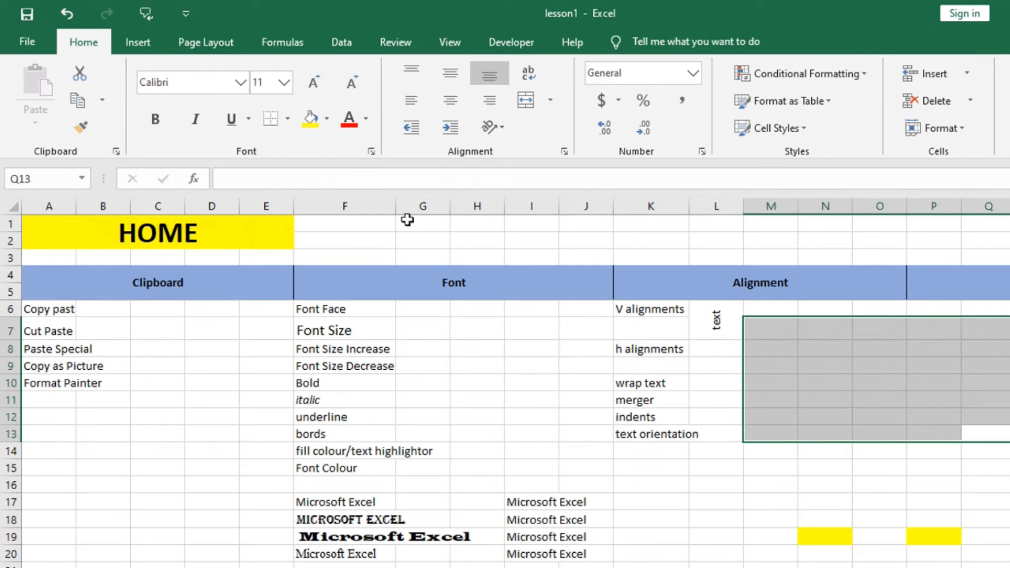
{"action": "key", "text": "ctrl+z"}
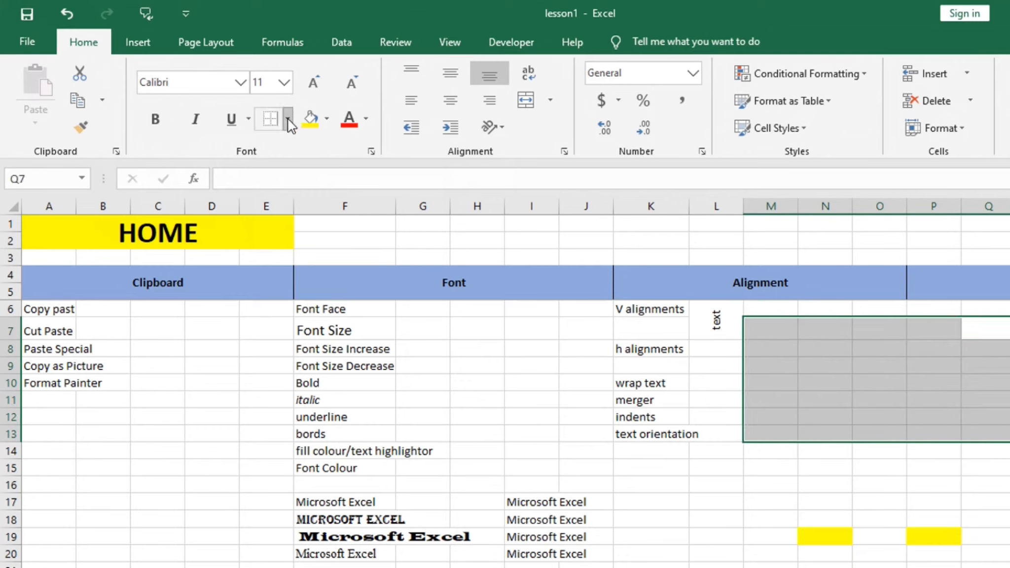
{"action": "left_click", "coordinate": [287, 119]}
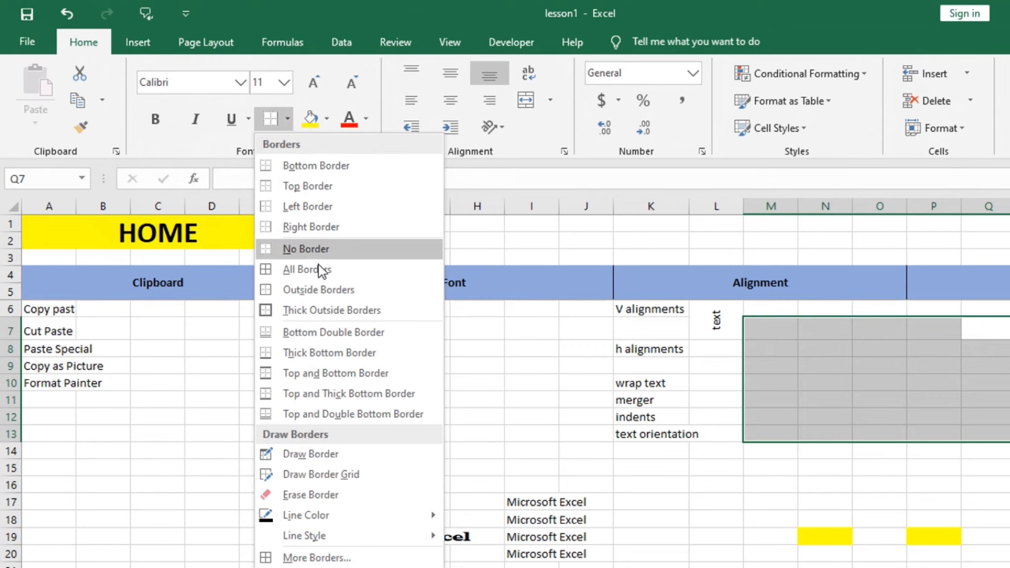
{"action": "left_click", "coordinate": [313, 311]}
{"action": "left_click", "coordinate": [883, 376]}
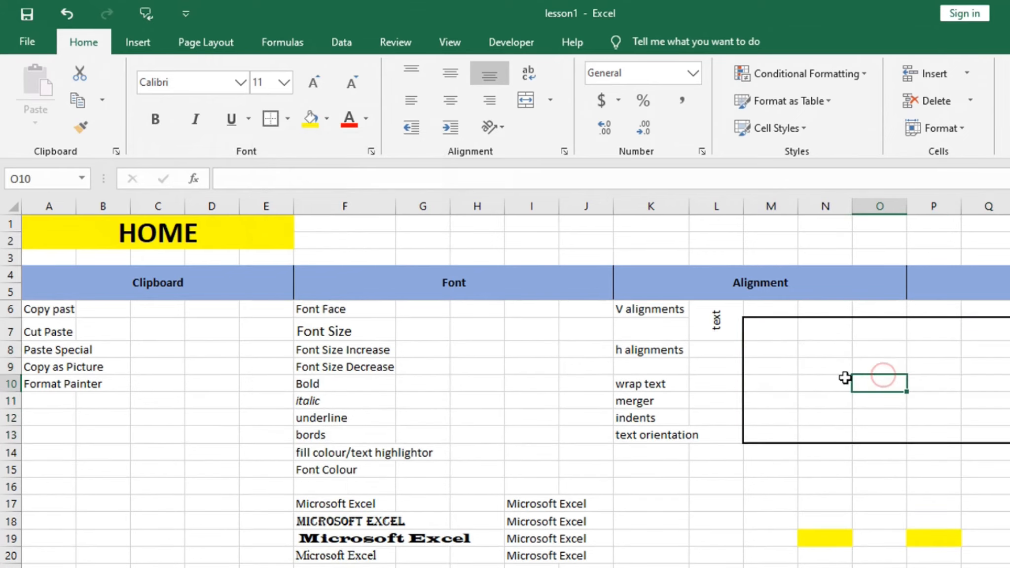
- Apply all borders to every cell in range M7:Q13 and reselect the range to check the grid
{"action": "left_click_drag", "start_coordinate": [760, 328], "coordinate": [969, 434]}
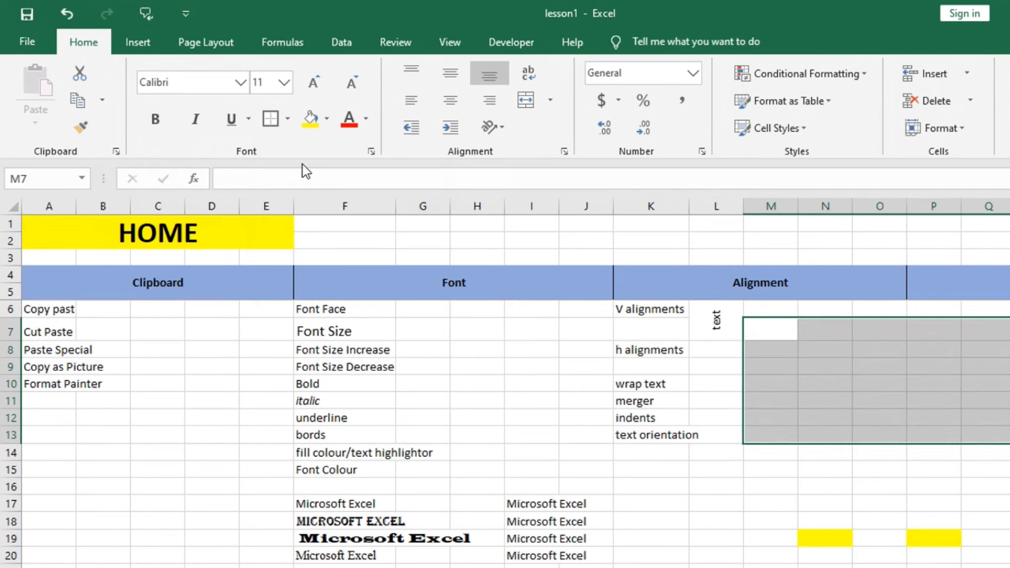
{"action": "left_click", "coordinate": [288, 119]}
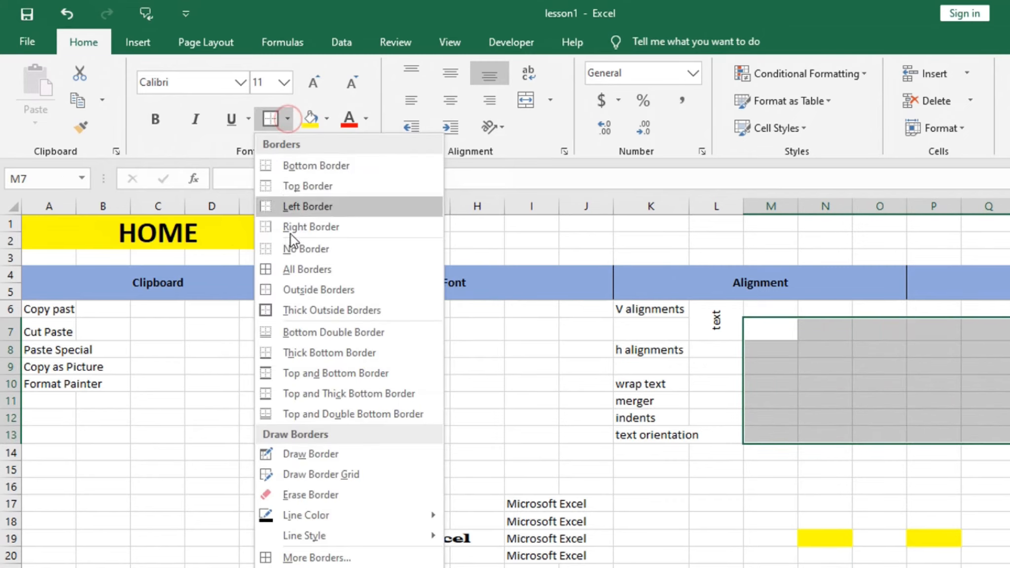
{"action": "left_click", "coordinate": [311, 270]}
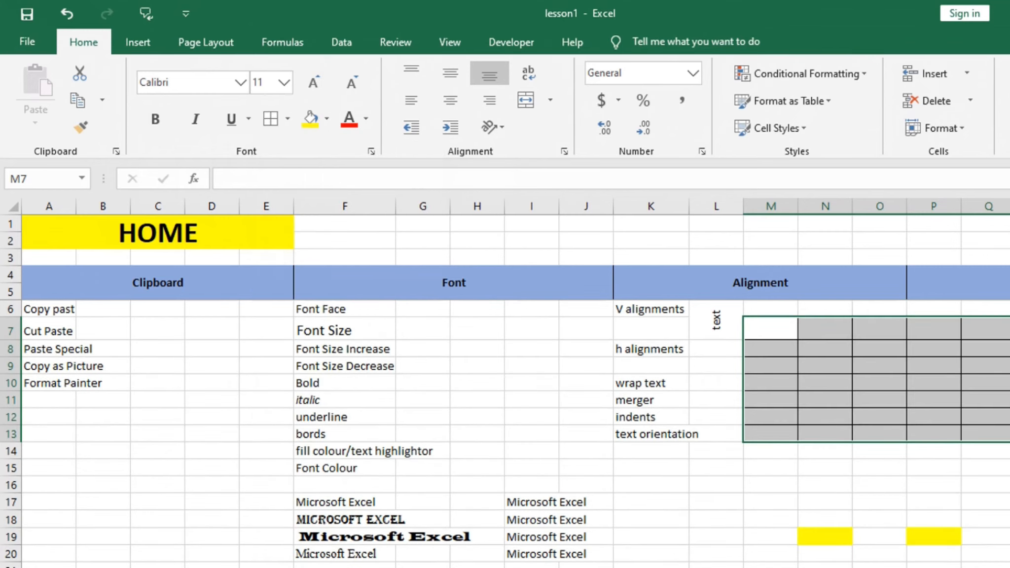
{"action": "left_click", "coordinate": [1007, 417]}
{"action": "left_click_drag", "start_coordinate": [764, 328], "coordinate": [837, 392]}
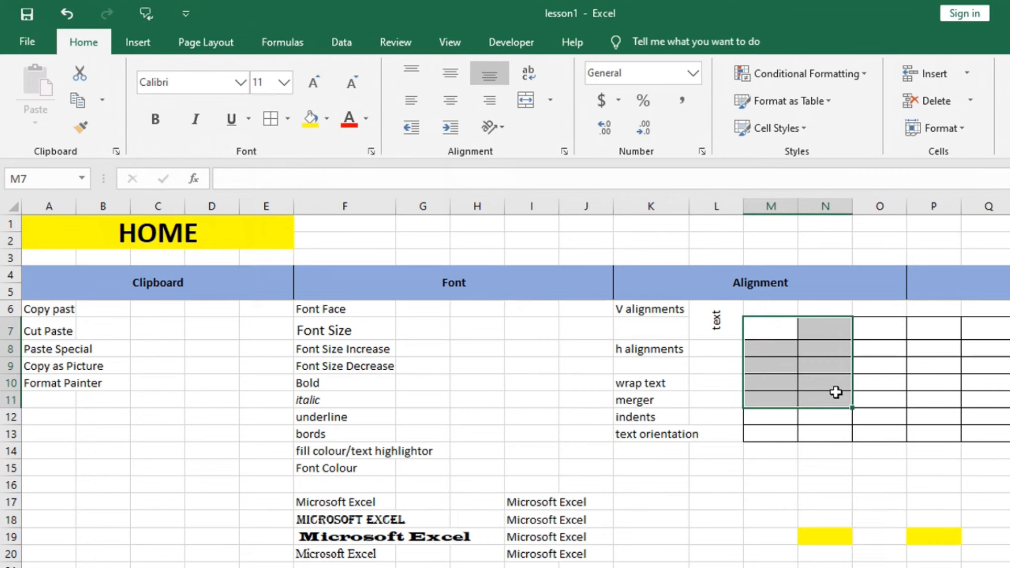
{"action": "left_click_drag", "start_coordinate": [999, 438], "coordinate": [751, 322]}
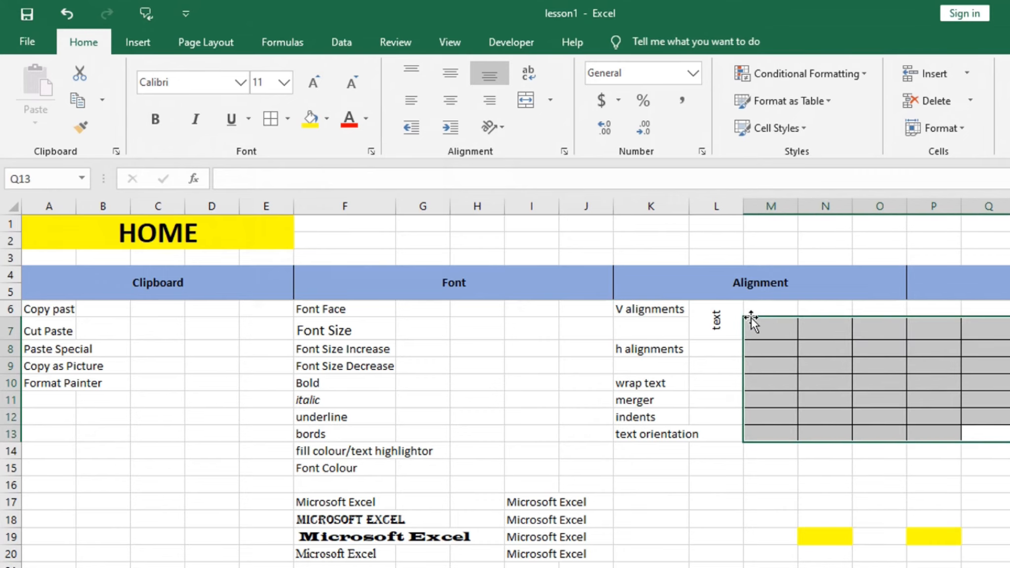
- Set the border line colour to red and draw along the top edge of cells M7 to P7
{"action": "left_click", "coordinate": [836, 470]}
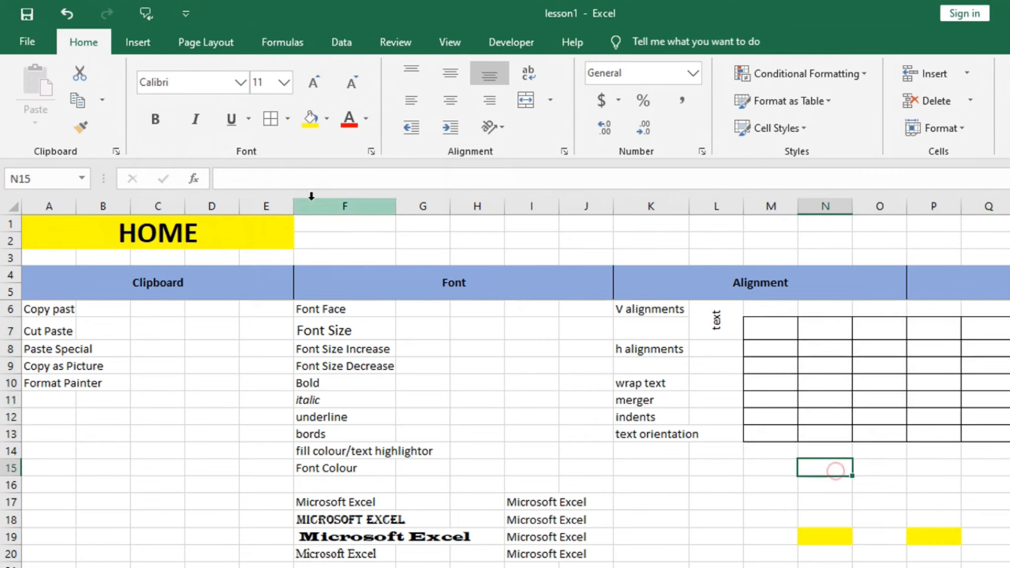
{"action": "left_click", "coordinate": [285, 122]}
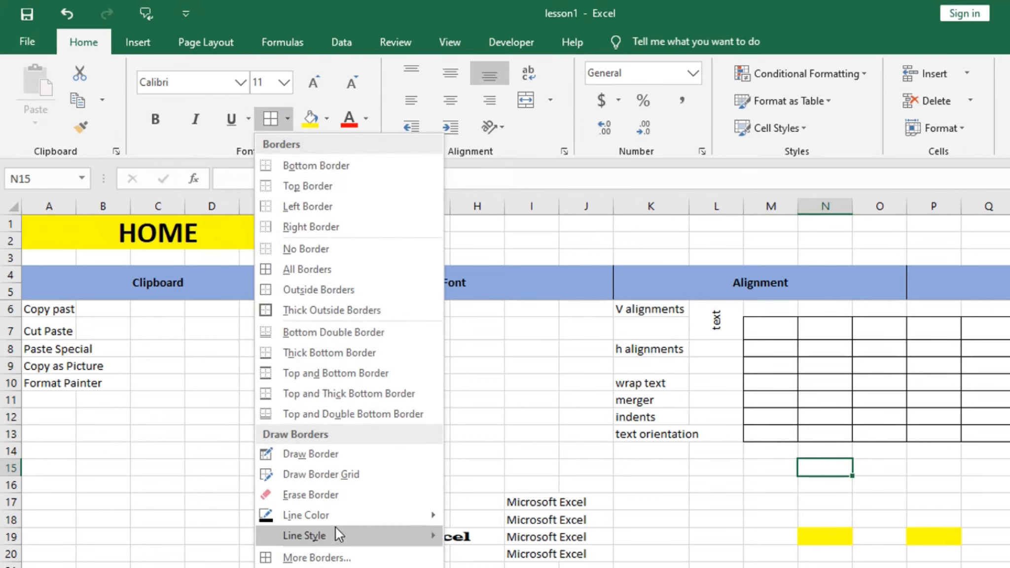
{"action": "mouse_move", "coordinate": [317, 515]}
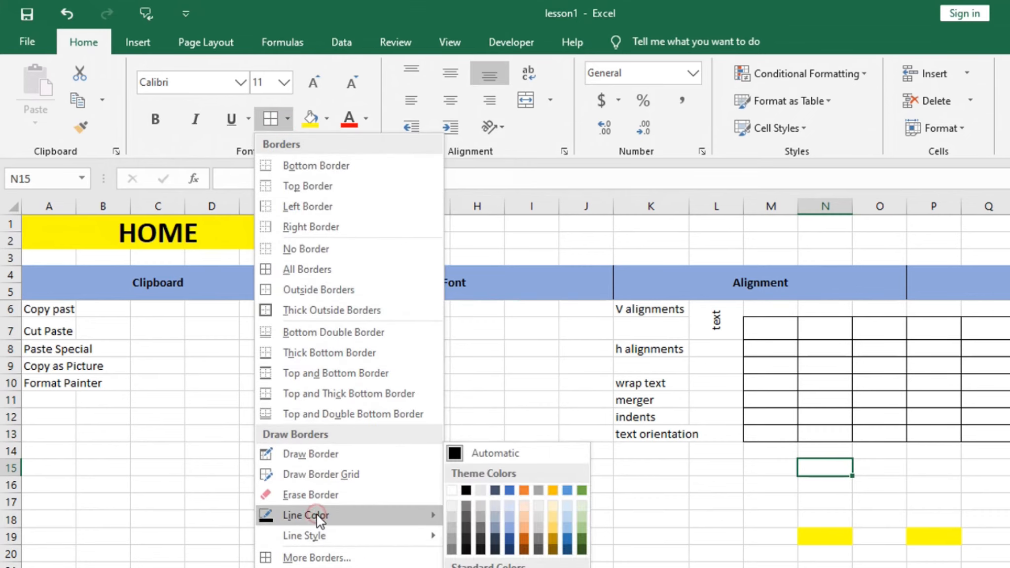
{"action": "left_click", "coordinate": [466, 567]}
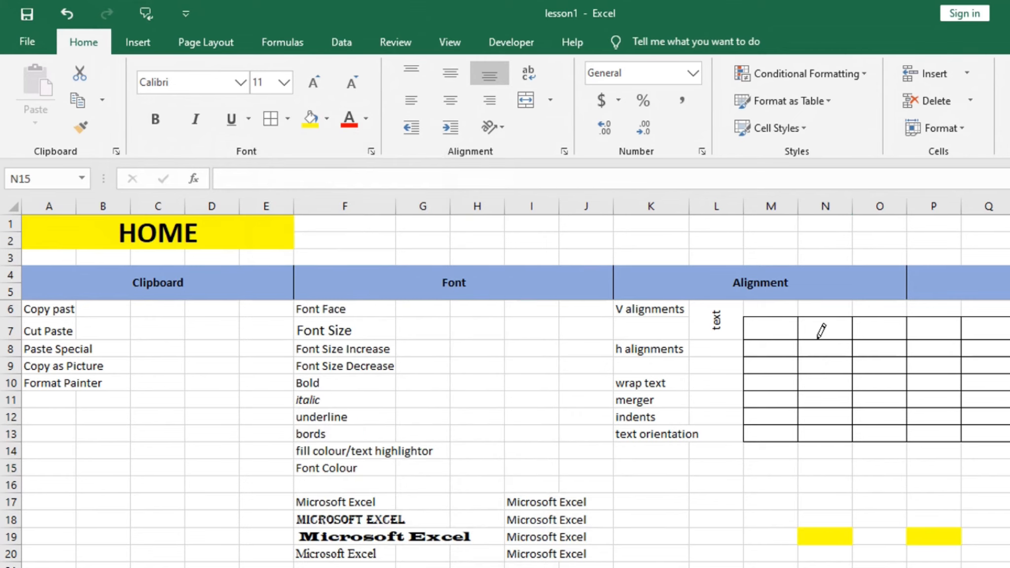
{"action": "left_click", "coordinate": [770, 317]}
{"action": "left_click", "coordinate": [821, 316]}
{"action": "left_click_drag", "start_coordinate": [903, 313], "coordinate": [940, 313]}
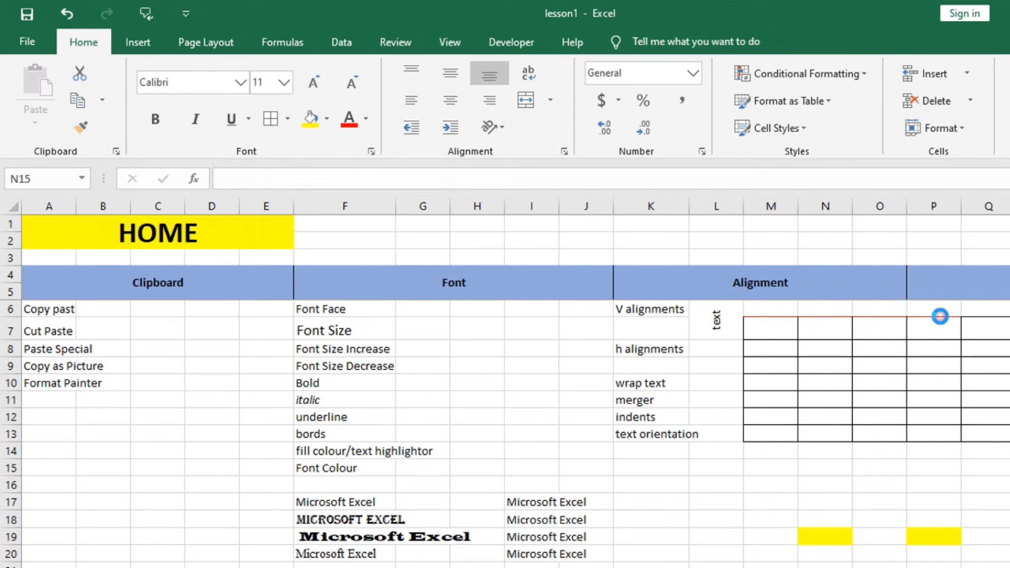
- Change the border line colour to green, draw it along the top edge of cell Q7, and leave border drawing
{"action": "left_click", "coordinate": [289, 121]}
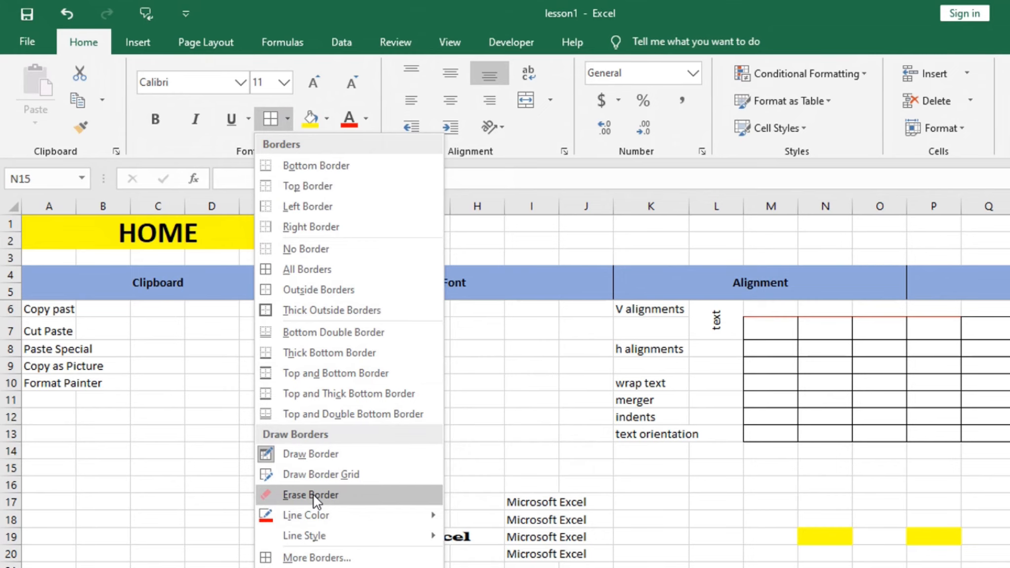
{"action": "left_click", "coordinate": [307, 515]}
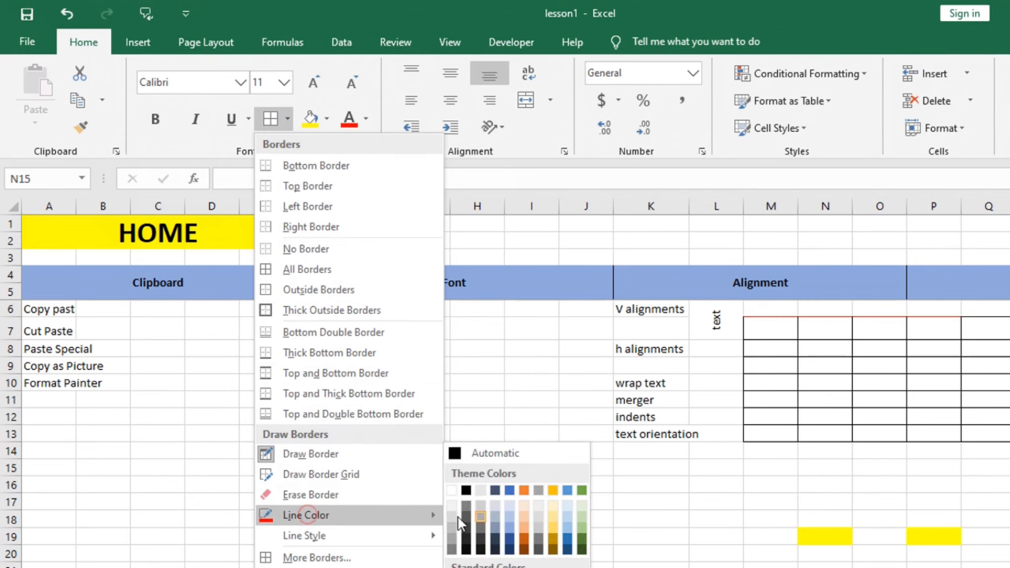
{"action": "left_click", "coordinate": [524, 567]}
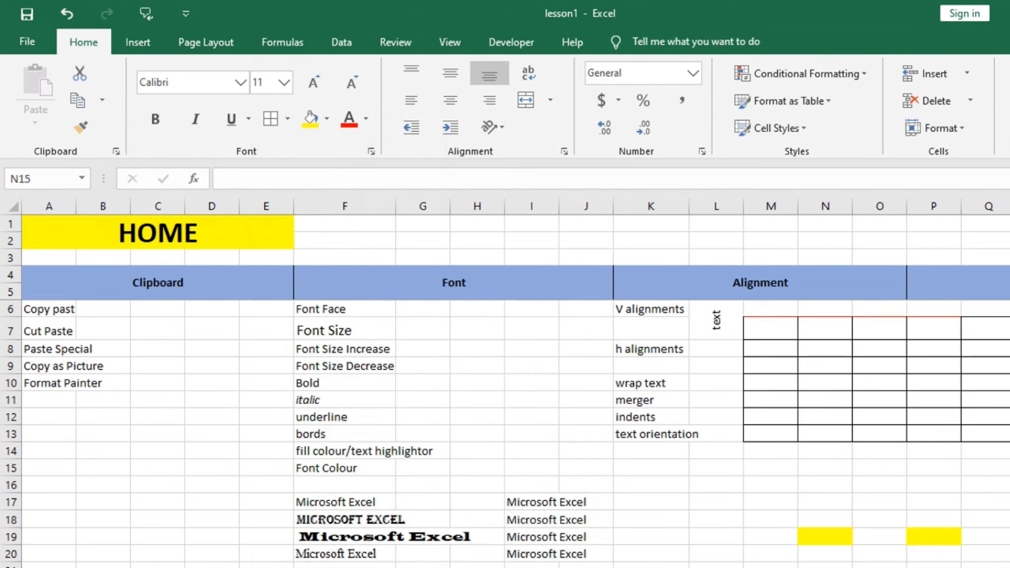
{"action": "left_click", "coordinate": [1000, 316]}
{"action": "key", "text": "Escape"}
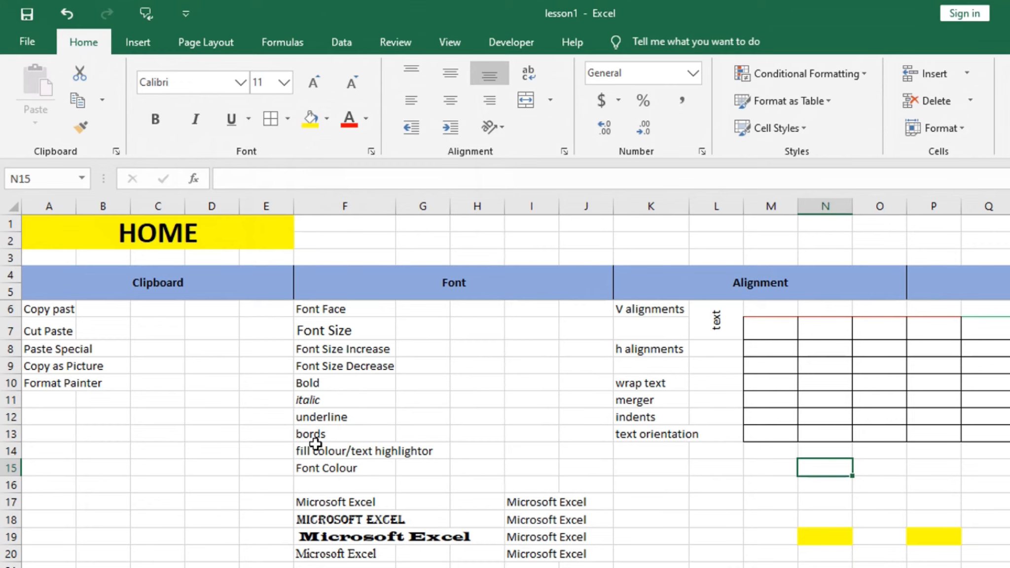
- Fill cell F19, the Wide Latin "Microsoft Excel" sample, with red and set its font colour to white
{"action": "scroll", "coordinate": [409, 439], "scroll_direction": "down", "scroll_amount": 1}
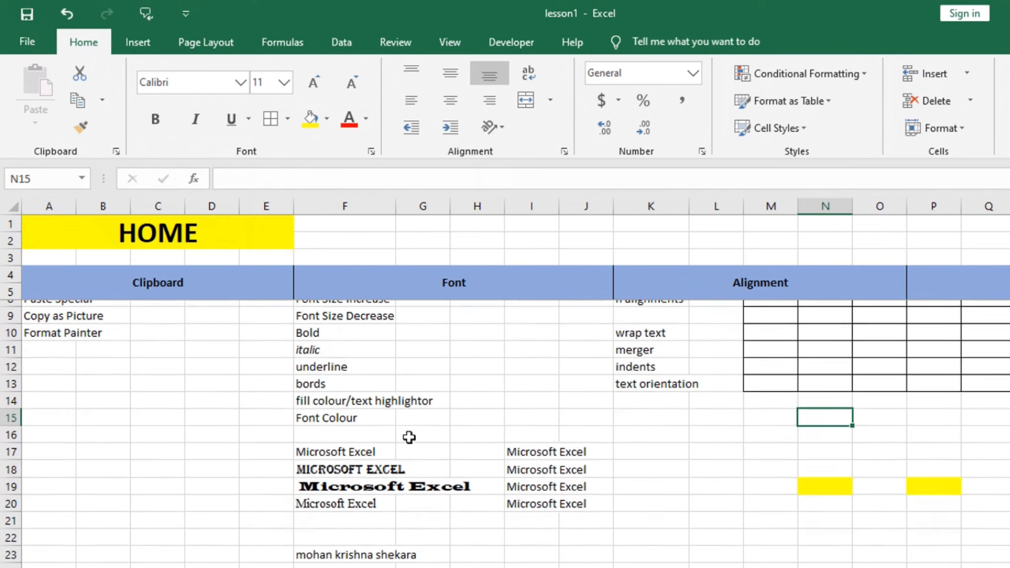
{"action": "left_click", "coordinate": [351, 481]}
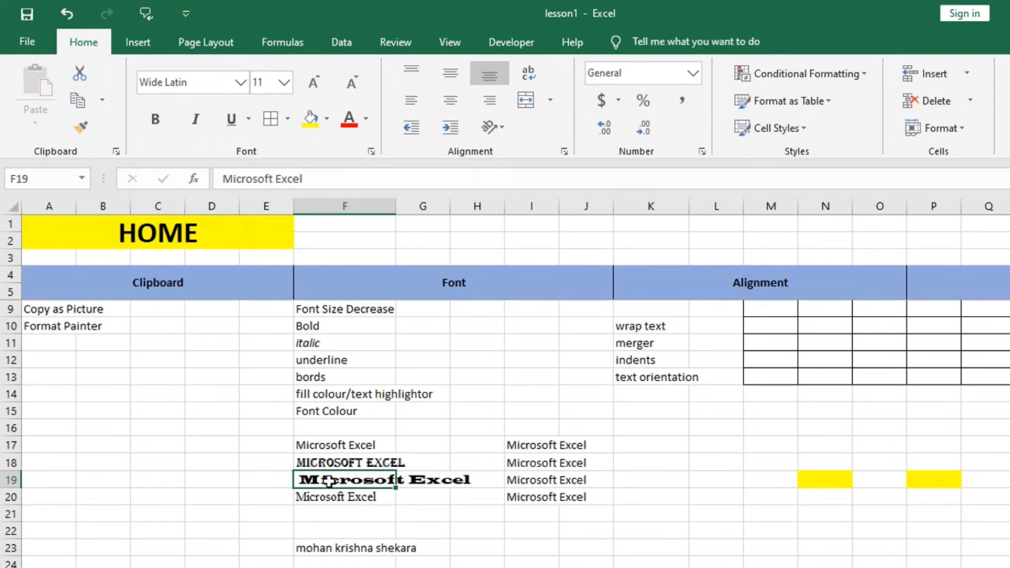
{"action": "left_click", "coordinate": [328, 119]}
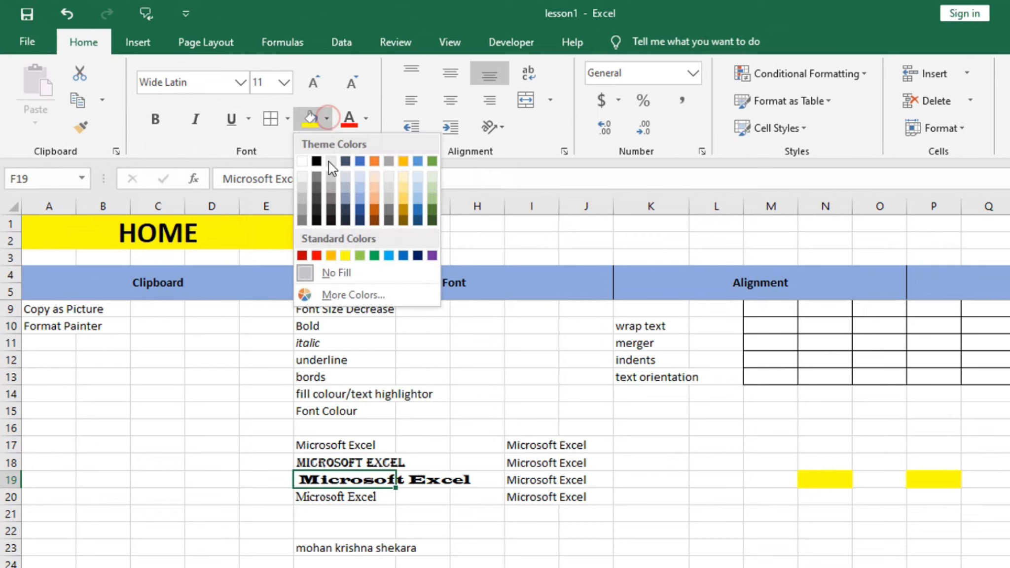
{"action": "left_click", "coordinate": [316, 256]}
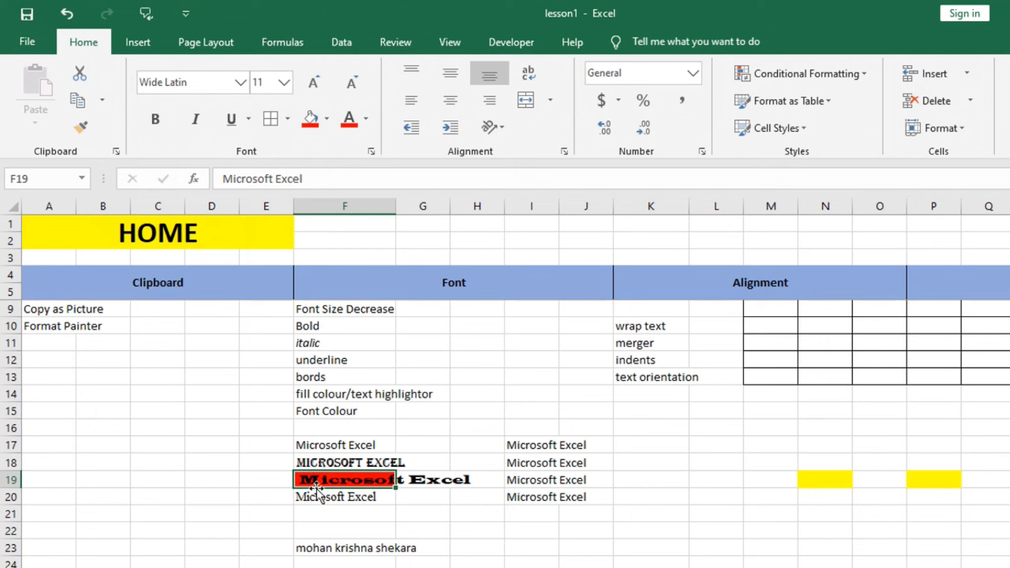
{"action": "left_click", "coordinate": [366, 117]}
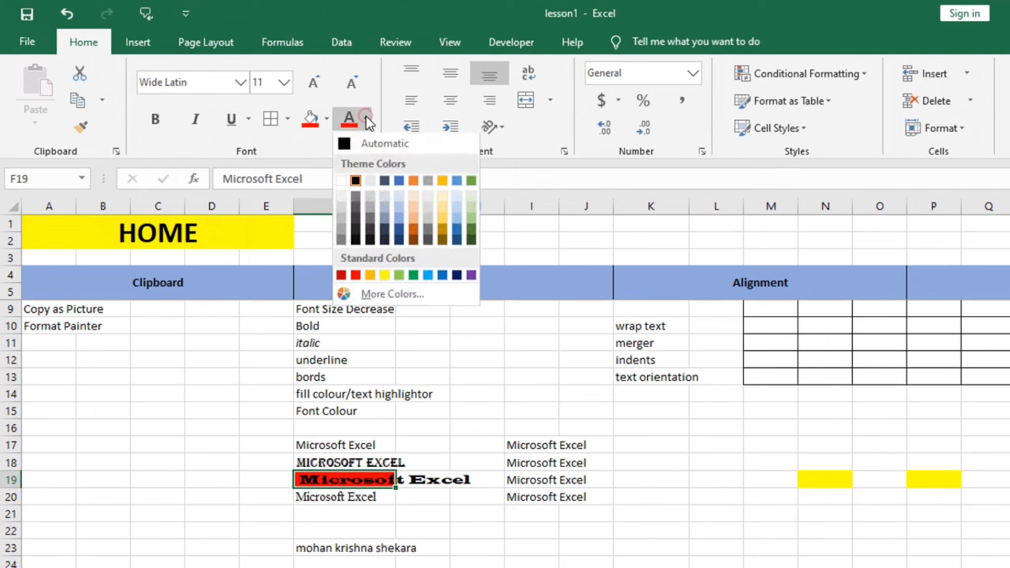
{"action": "left_click", "coordinate": [340, 180]}
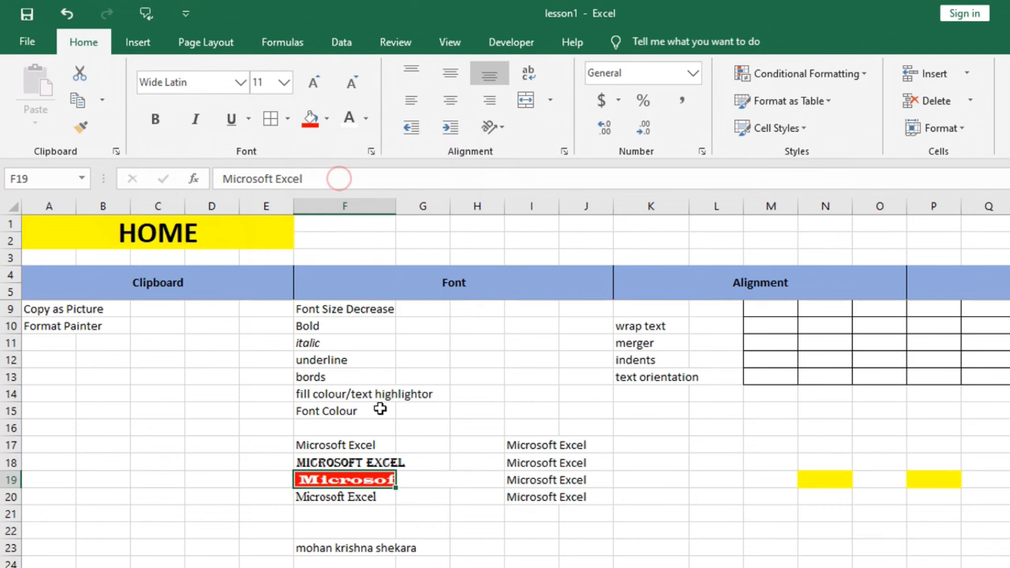